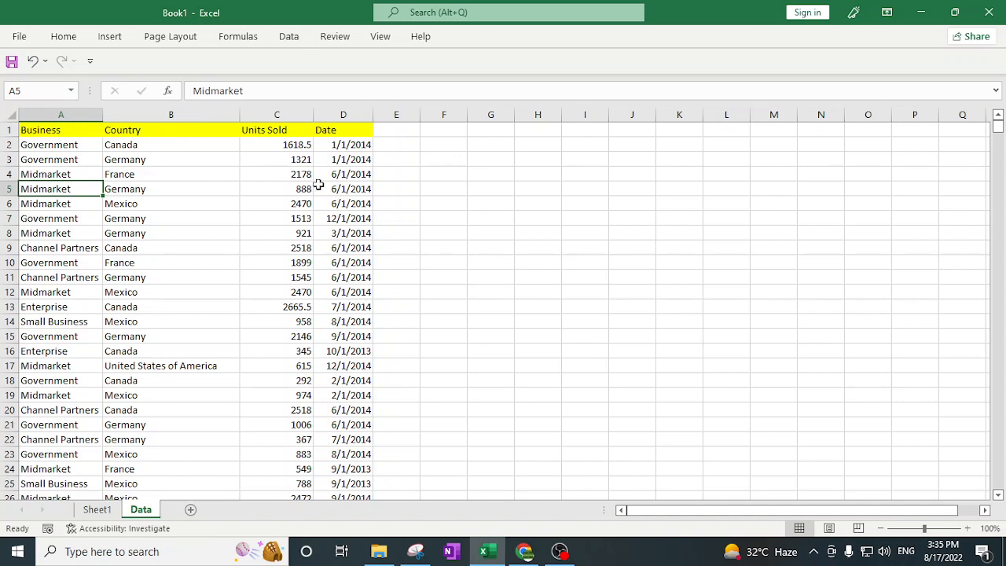
# - Examine the extent of the sales data from header to last row in the Date and Country columns
pyautogui.click(337, 134)
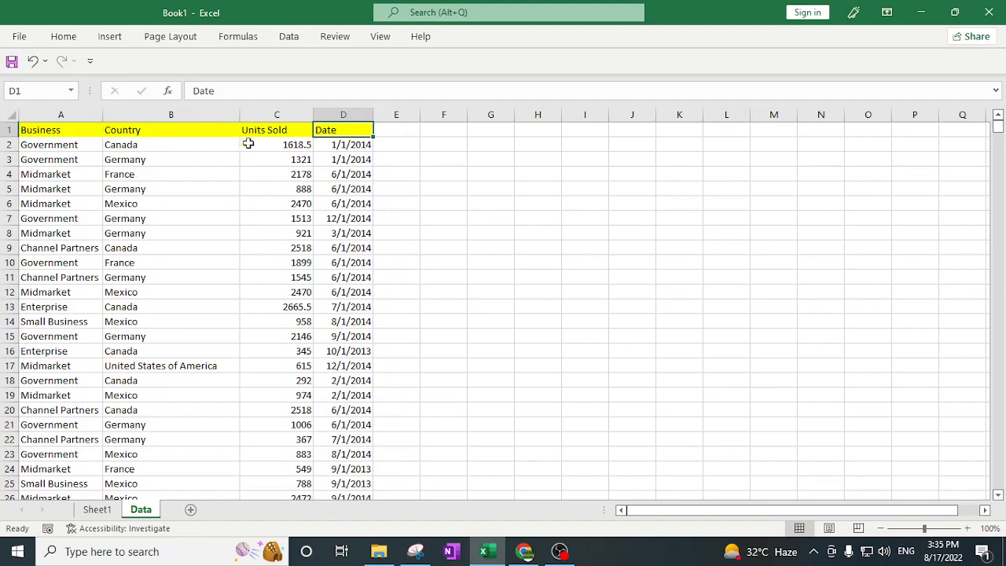
pyautogui.hotkey('ctrl', 'shift', 'Down')
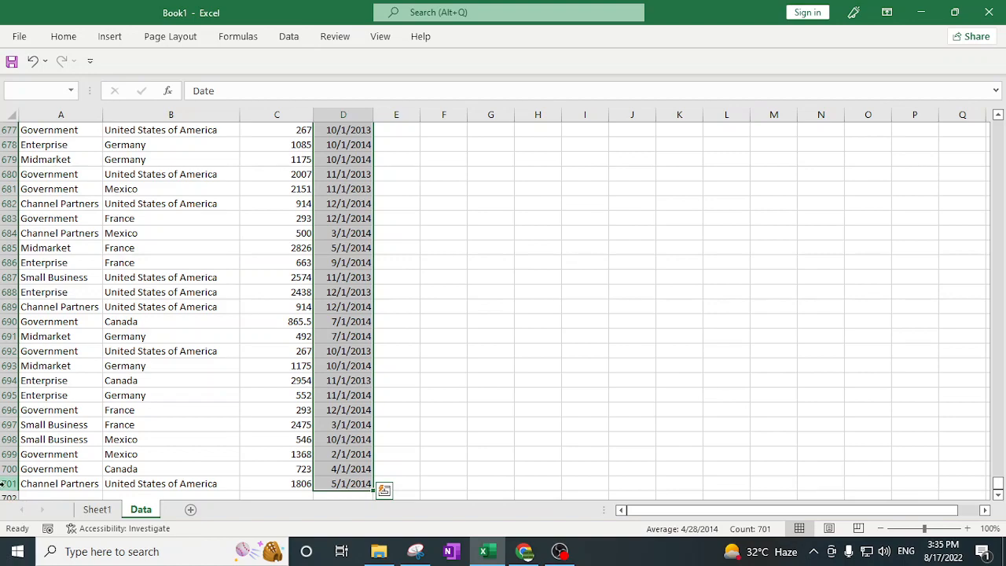
pyautogui.hotkey('ctrl', 'shift', 'Up')
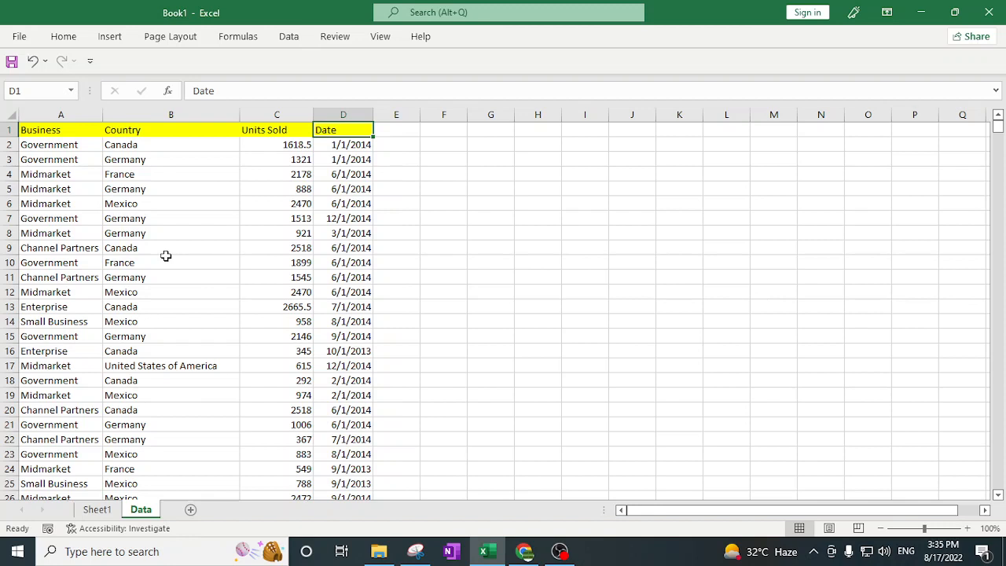
pyautogui.click(166, 256)
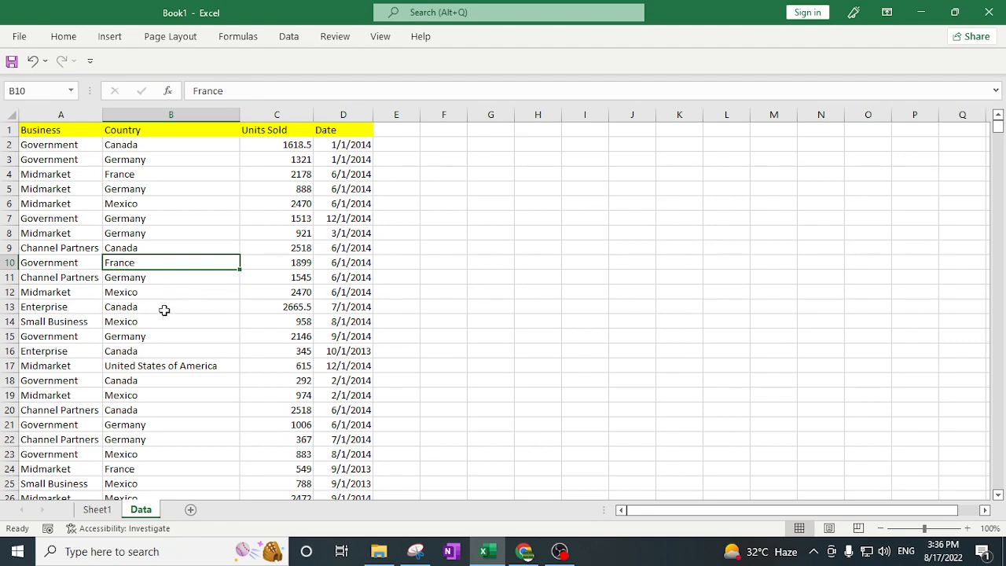
pyautogui.click(149, 233)
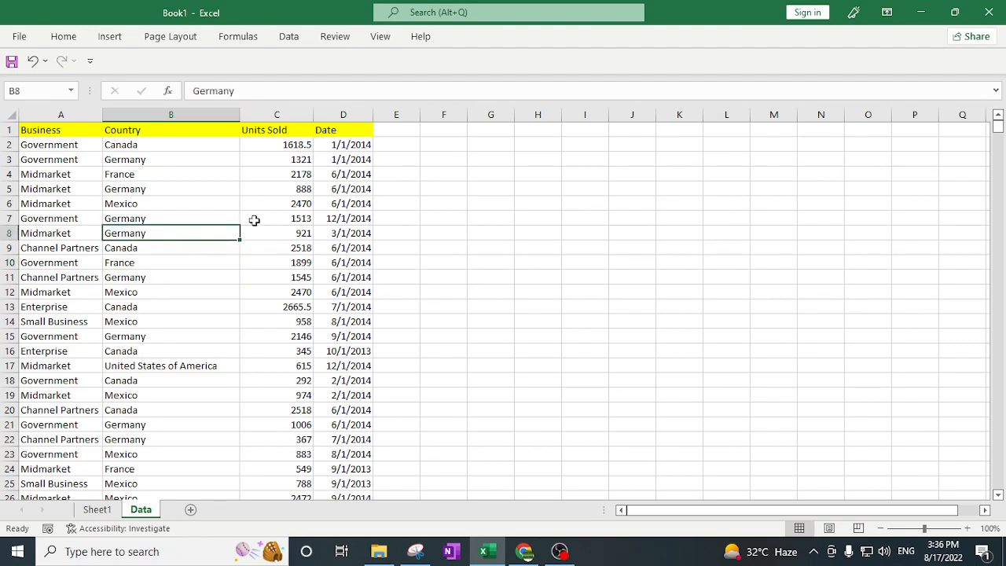
pyautogui.hotkey('ctrl', 'Down')
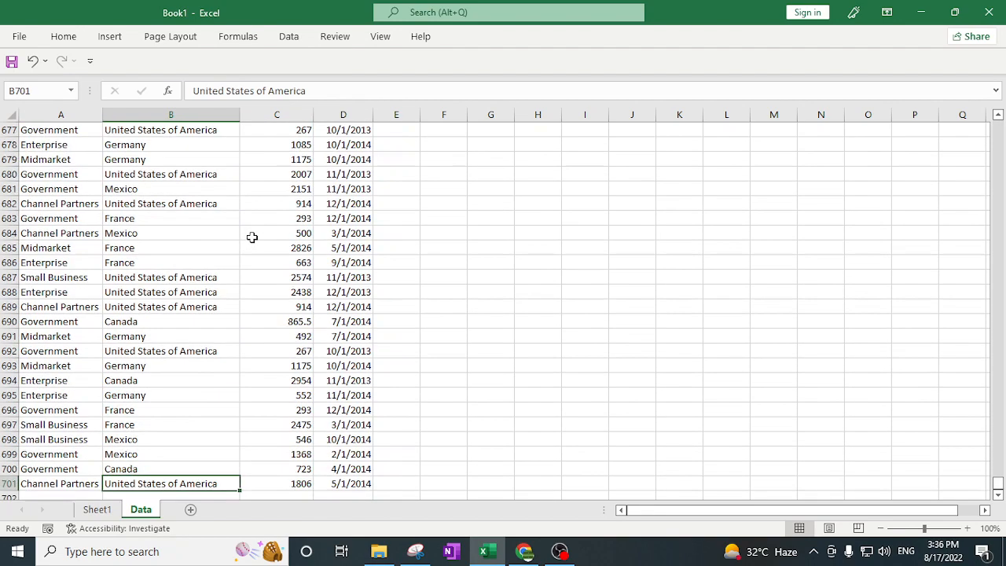
pyautogui.hotkey('ctrl', 'Up')
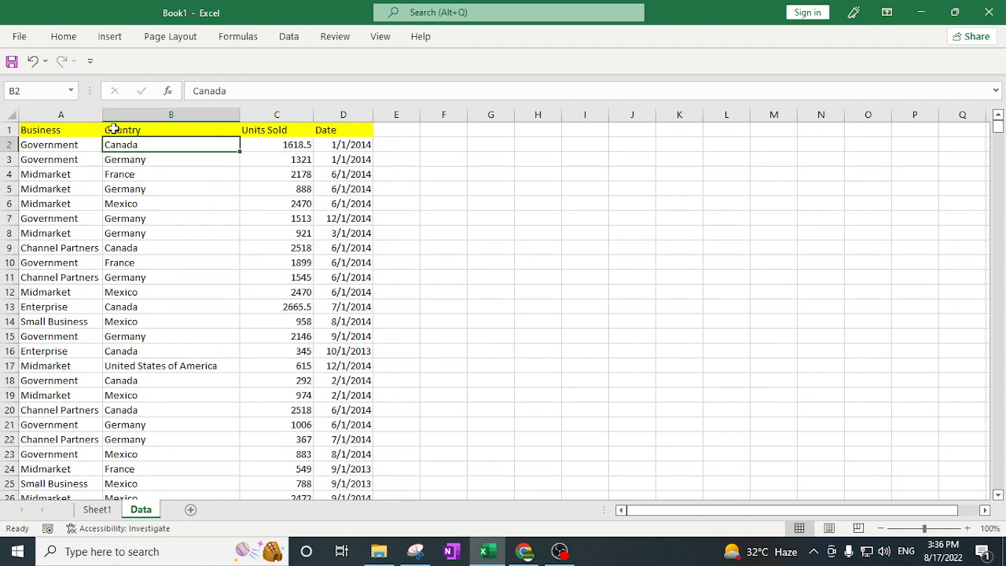
pyautogui.moveTo(71, 116); pyautogui.dragTo(334, 161)
# - Create a PivotTable from the range Data!$A$1:$D$701 on a new worksheet
pyautogui.click(66, 203)
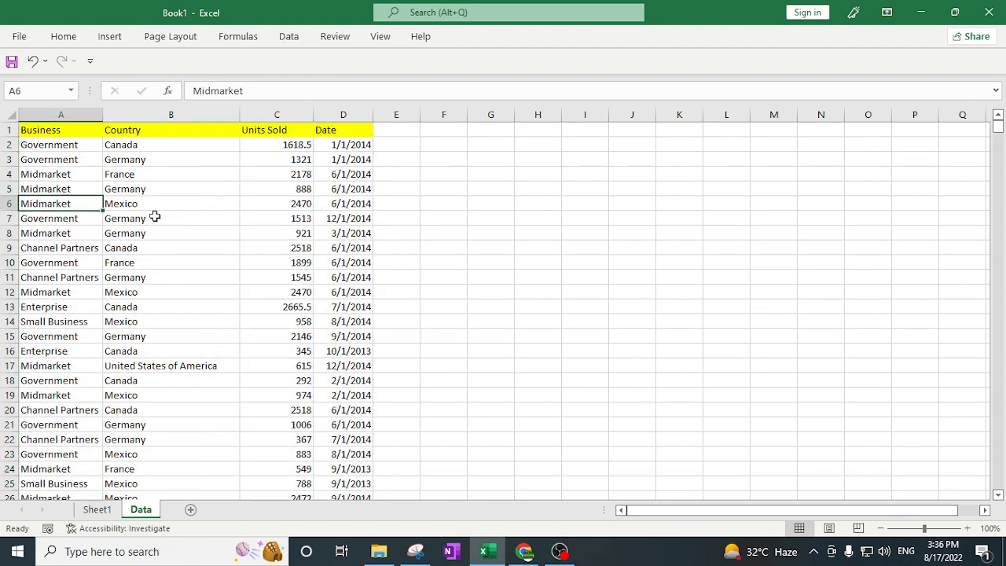
pyautogui.click(110, 36)
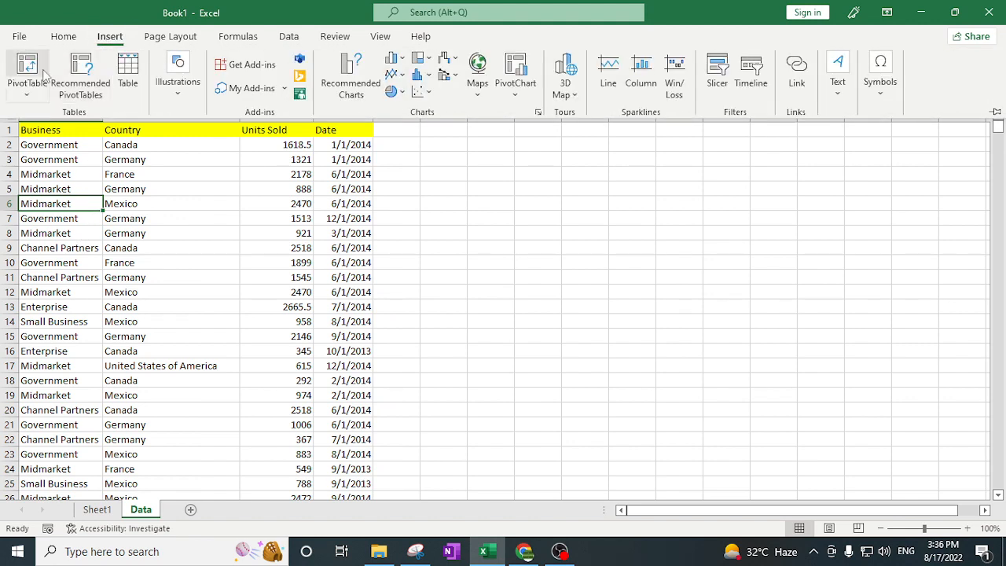
pyautogui.click(30, 88)
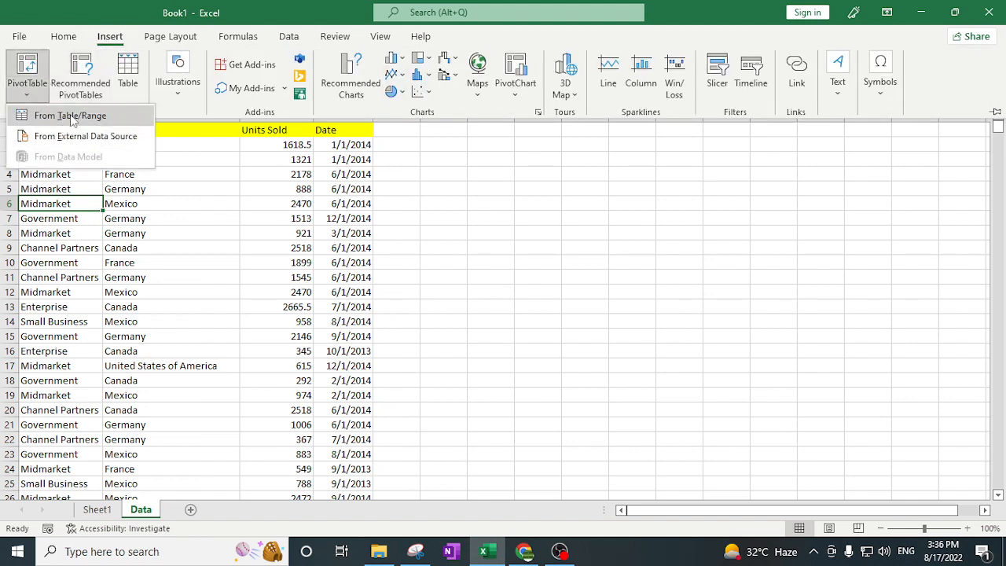
pyautogui.click(70, 115)
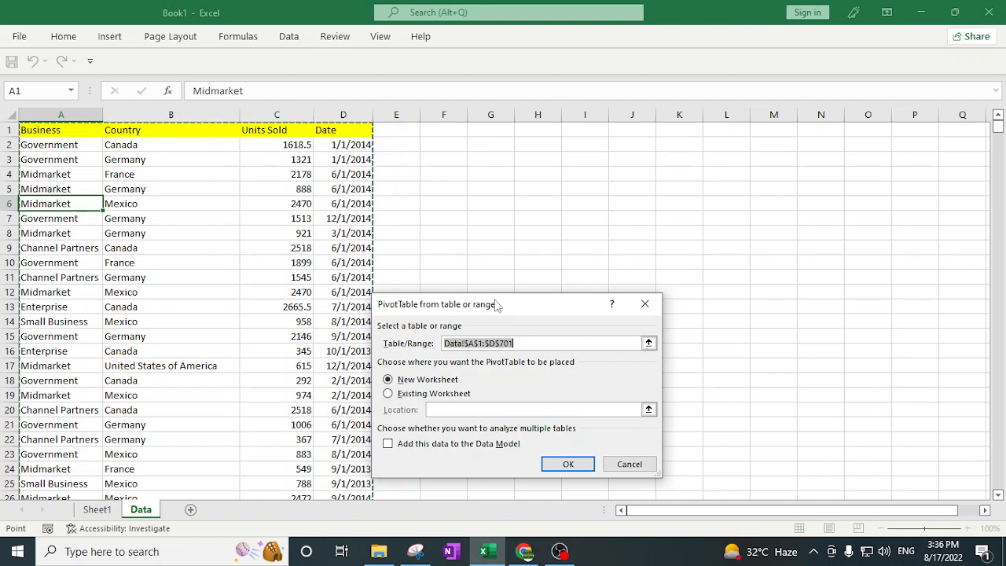
pyautogui.moveTo(497, 305); pyautogui.dragTo(630, 208)
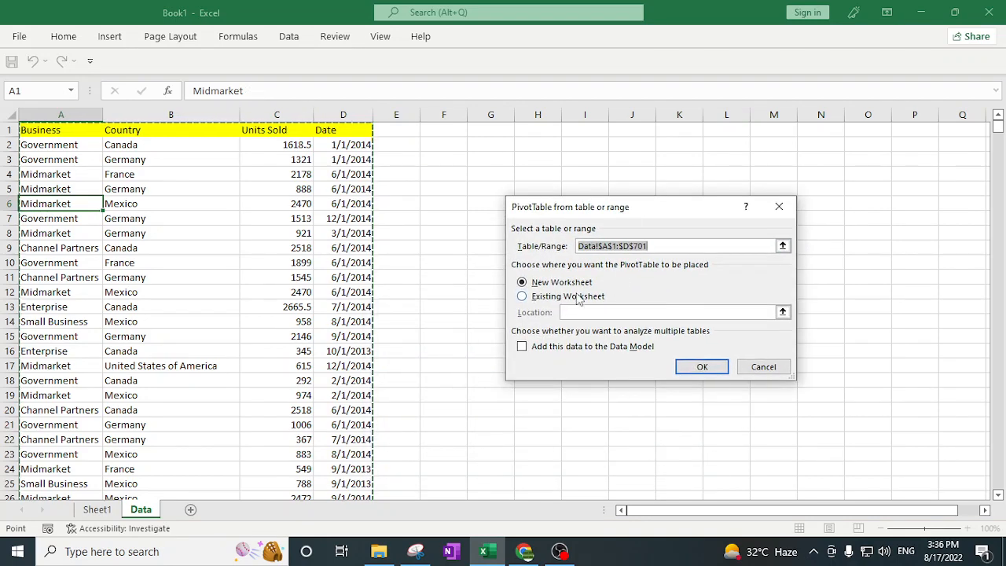
pyautogui.click(523, 298)
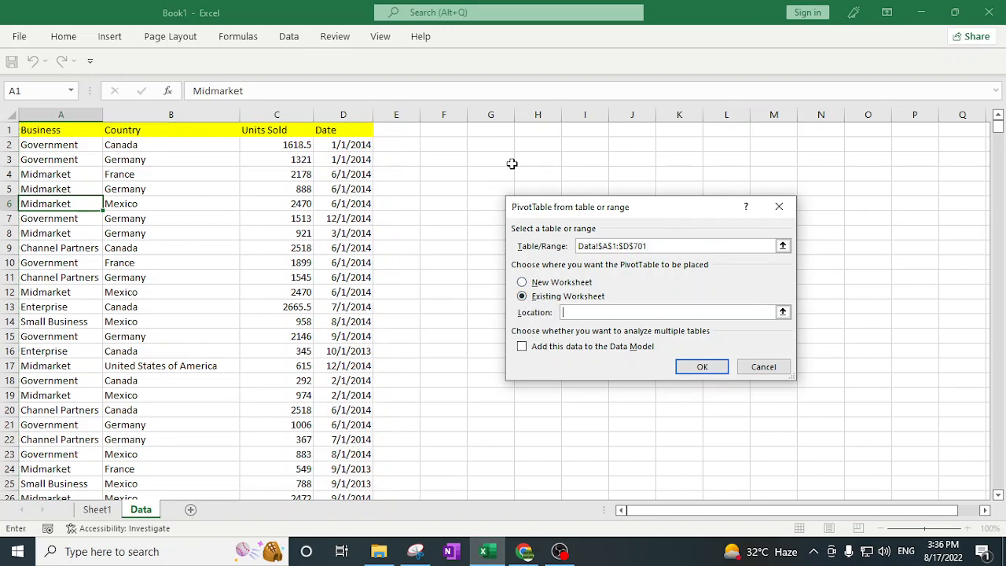
pyautogui.click(522, 283)
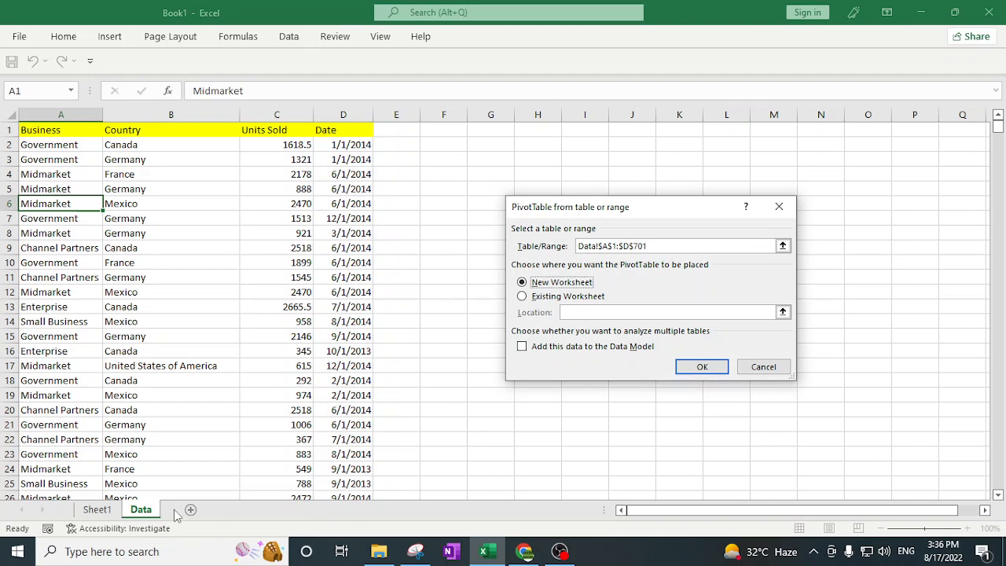
pyautogui.click(701, 369)
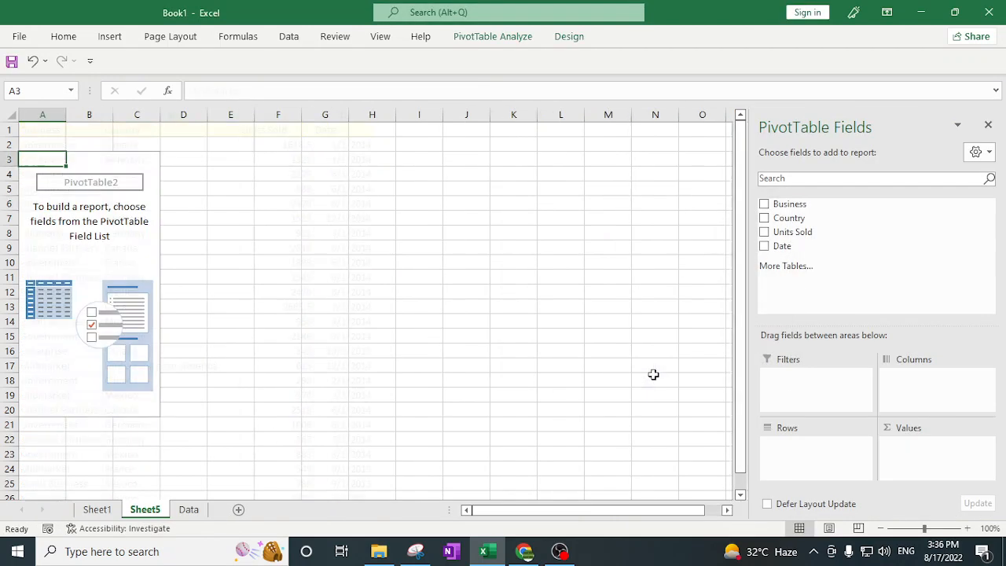
# - Rename the new PivotTable worksheet as Pivot
pyautogui.doubleClick(148, 510)
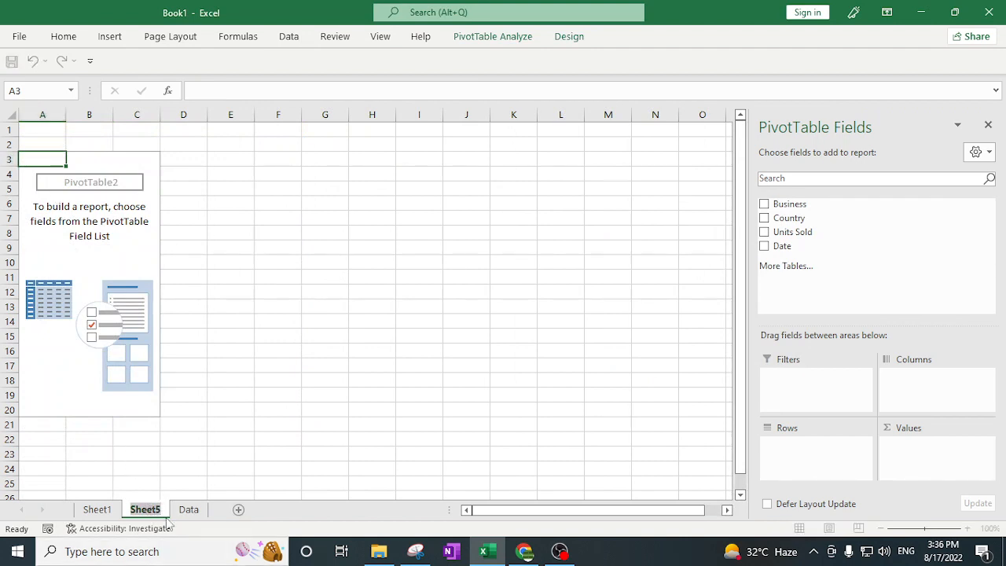
pyautogui.write('Pito')
pyautogui.press('BackSpace')
pyautogui.press('BackSpace')
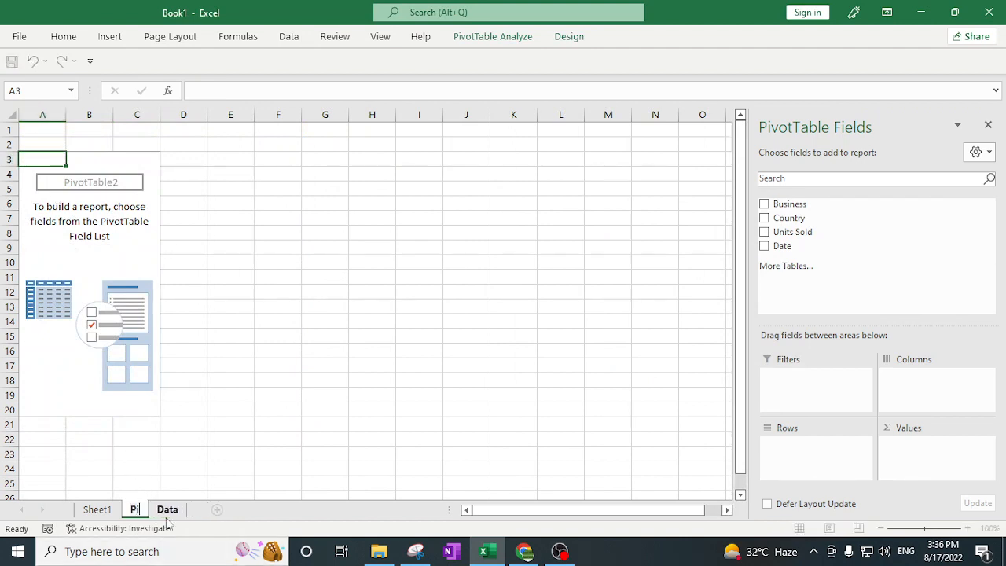
pyautogui.write('vot')
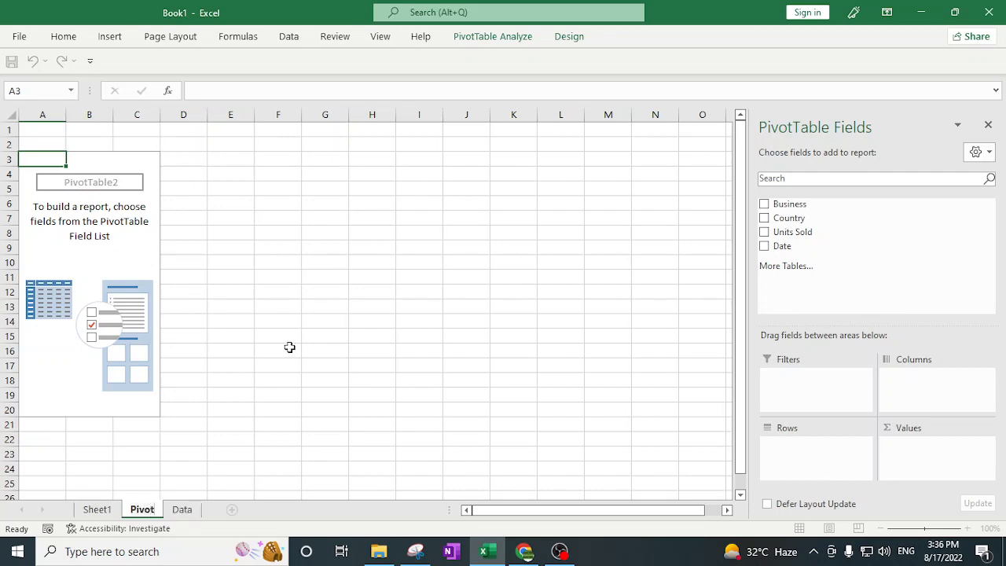
pyautogui.click(288, 349)
# - Reorder the worksheets so Data comes before Pivot, and return to the Pivot sheet
pyautogui.click(181, 510)
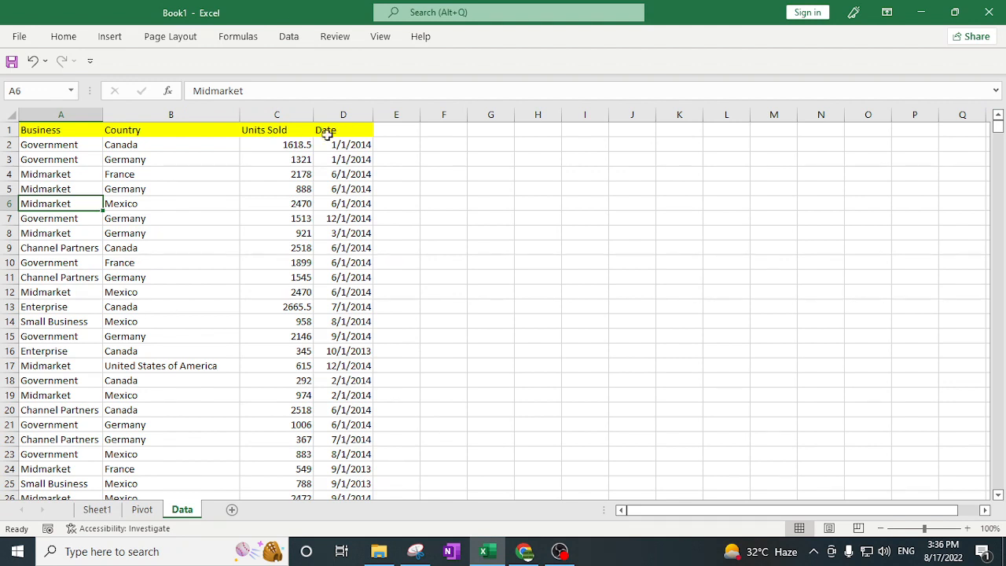
pyautogui.click(155, 130)
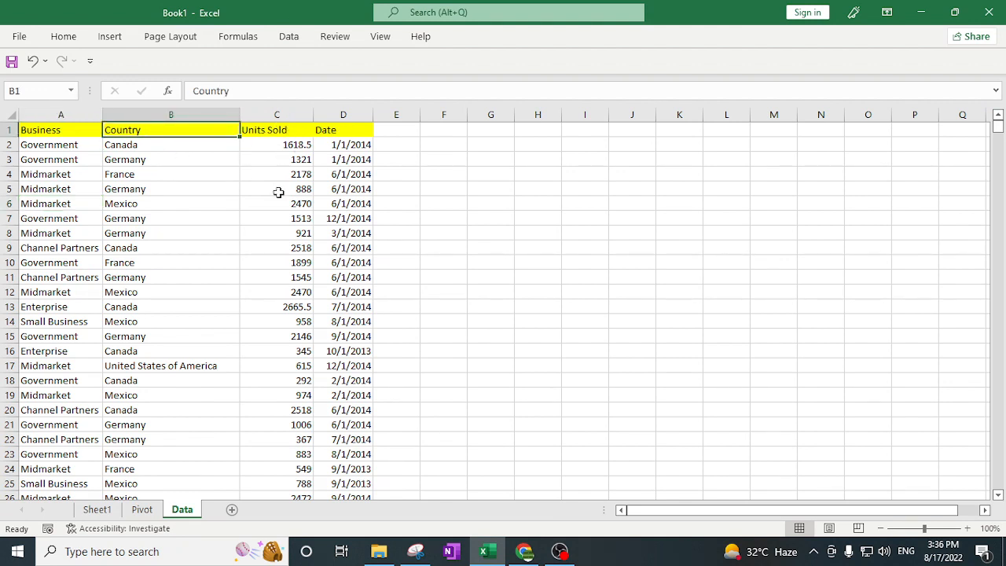
pyautogui.click(143, 510)
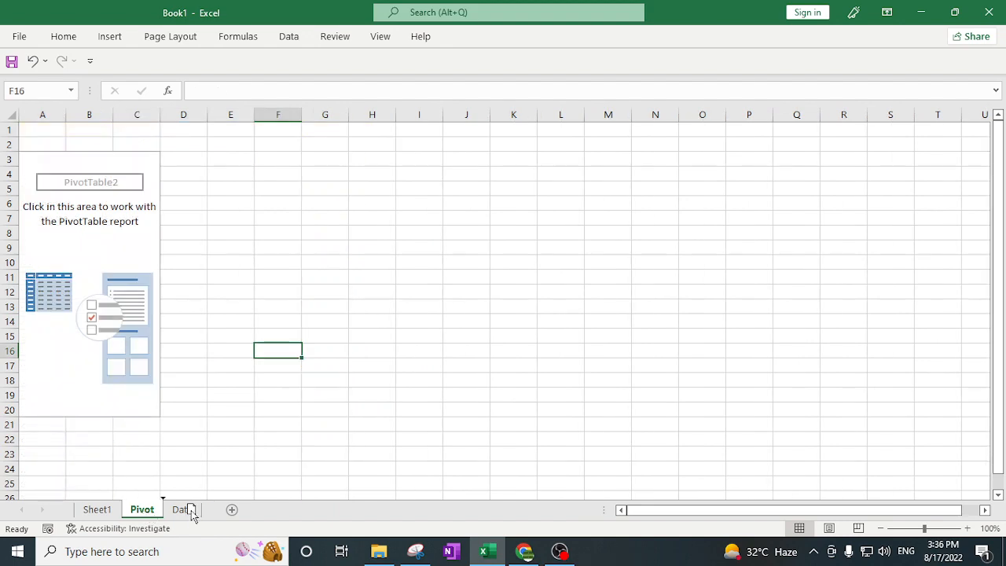
pyautogui.click(181, 509)
pyautogui.moveTo(144, 515); pyautogui.dragTo(140, 511)
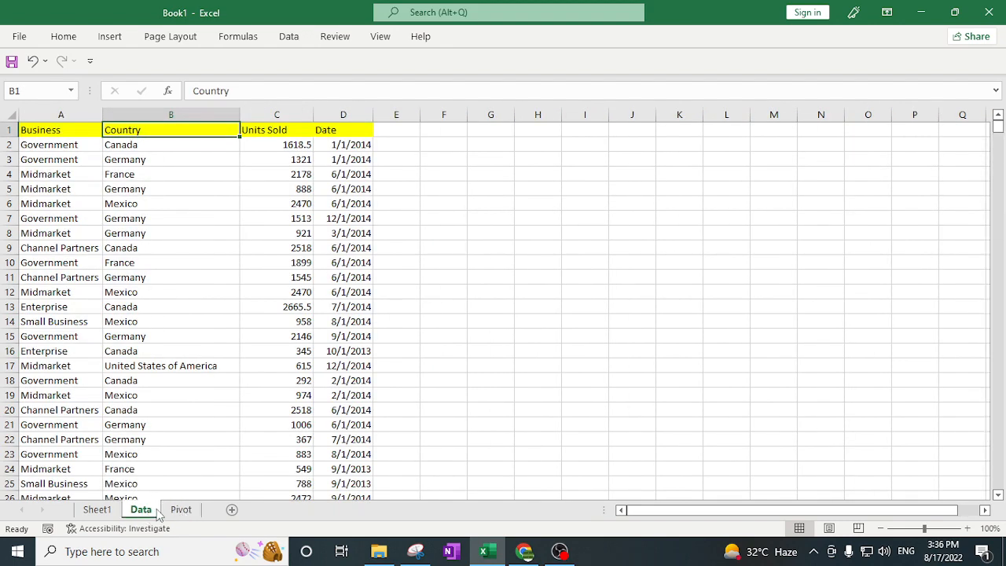
pyautogui.click(181, 510)
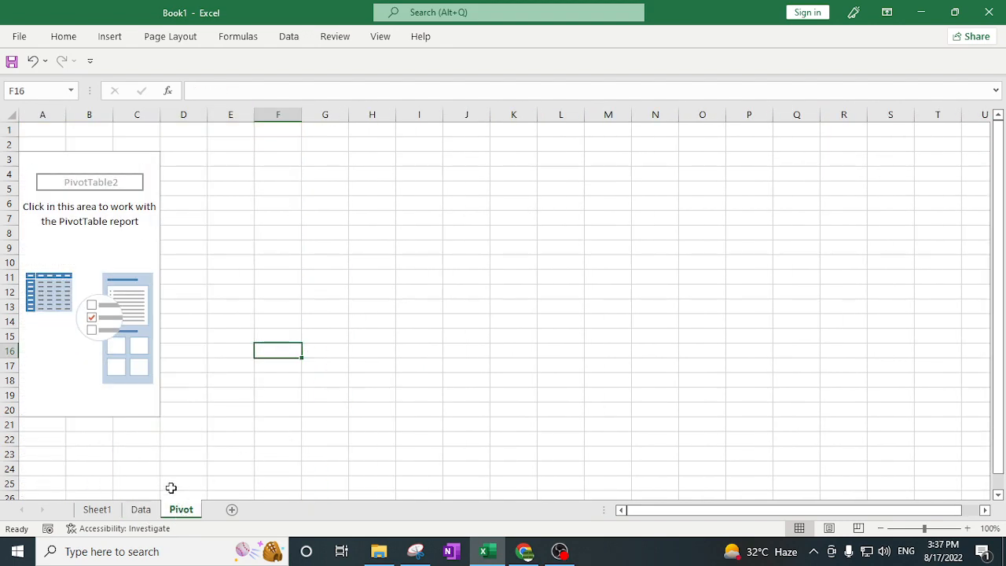
# - Summarise units sold per country by placing Country in Rows and Units Sold in Values, and close the field list
pyautogui.click(115, 249)
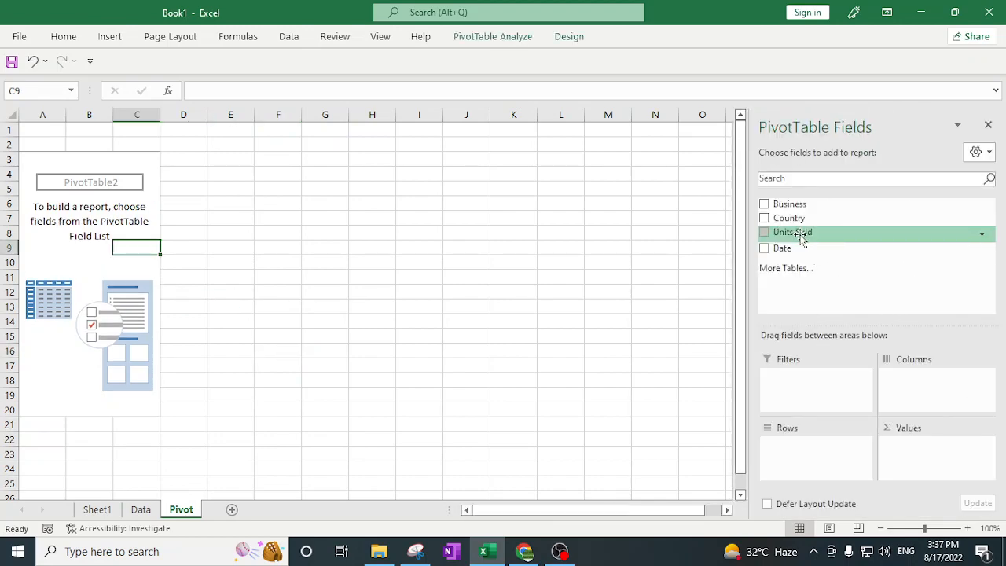
pyautogui.click(140, 509)
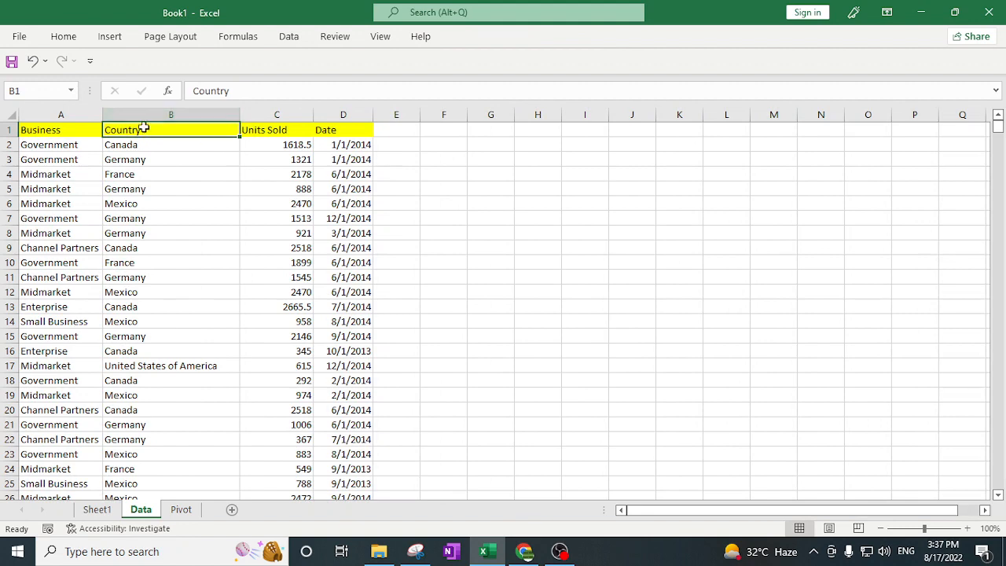
pyautogui.click(183, 510)
pyautogui.moveTo(797, 217); pyautogui.dragTo(822, 462)
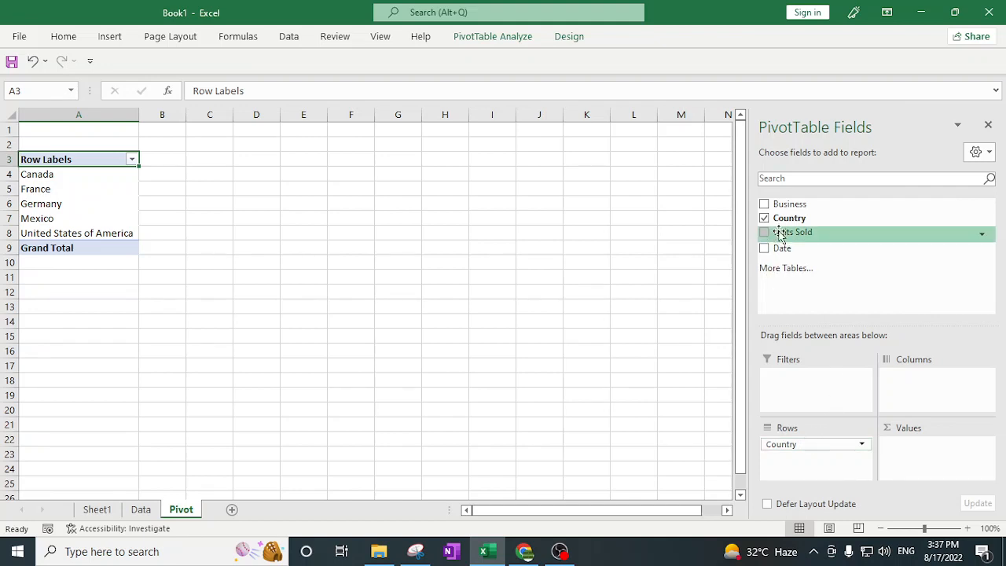
pyautogui.moveTo(800, 233); pyautogui.dragTo(921, 445)
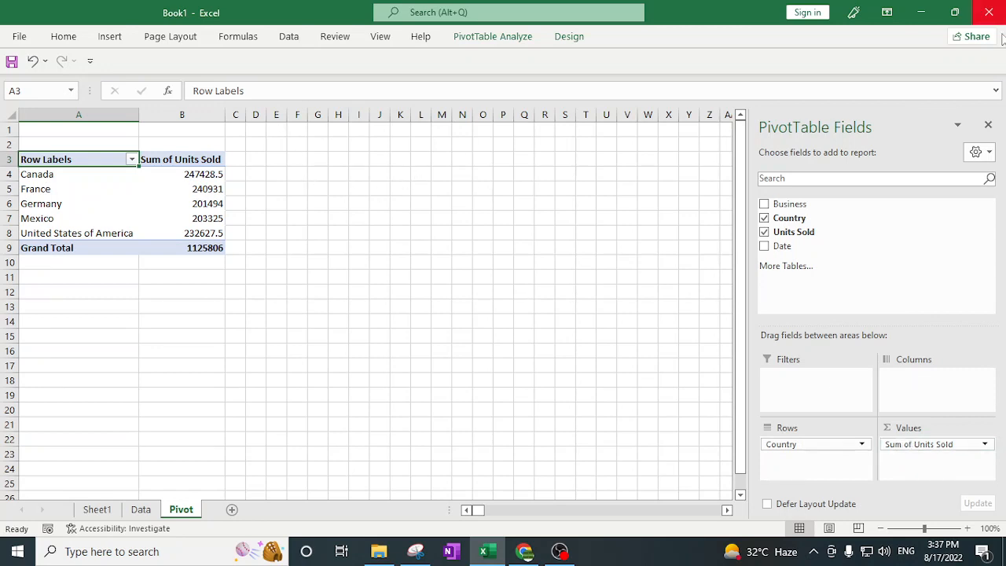
pyautogui.click(988, 124)
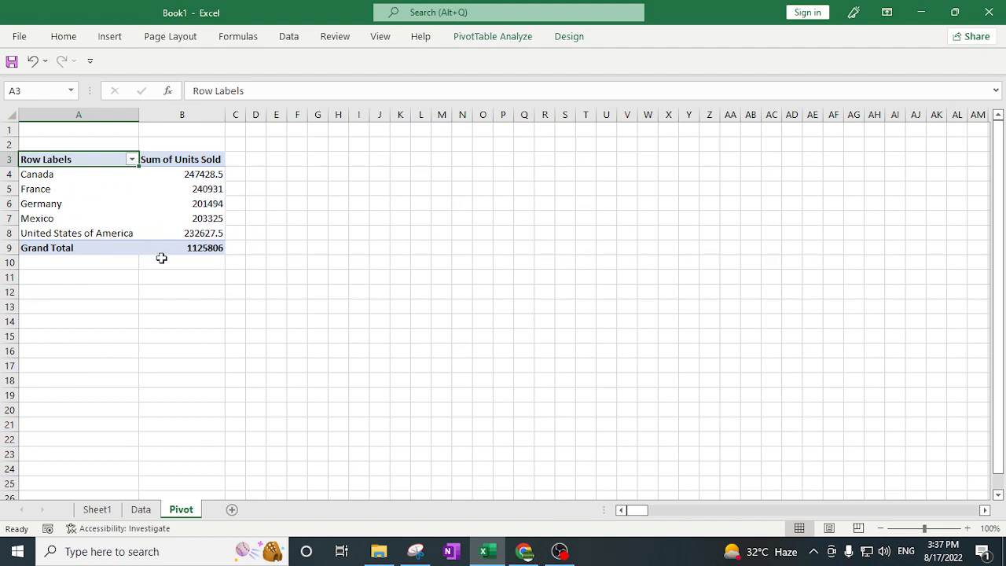
pyautogui.click(191, 201)
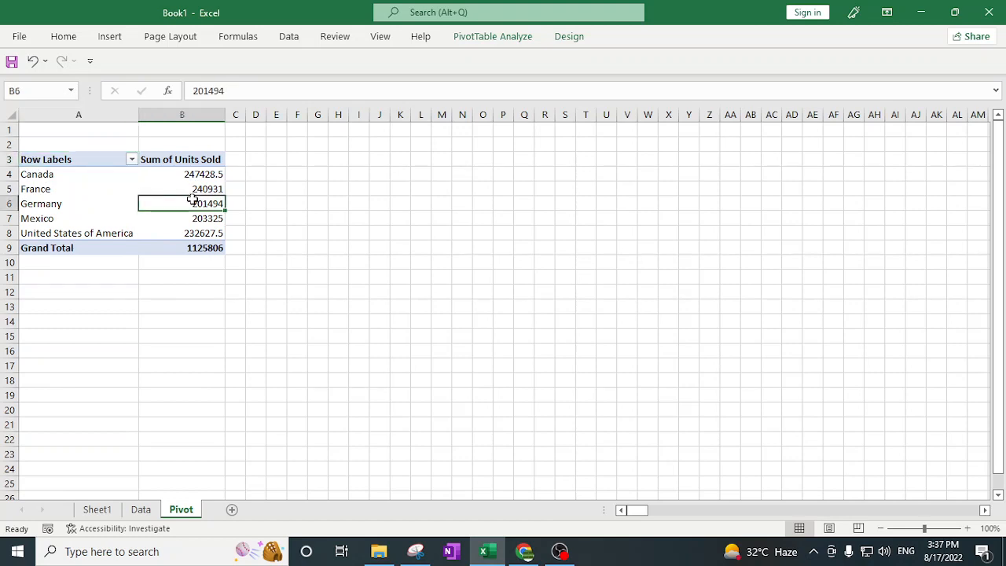
pyautogui.click(110, 36)
pyautogui.click(132, 294)
pyautogui.click(134, 188)
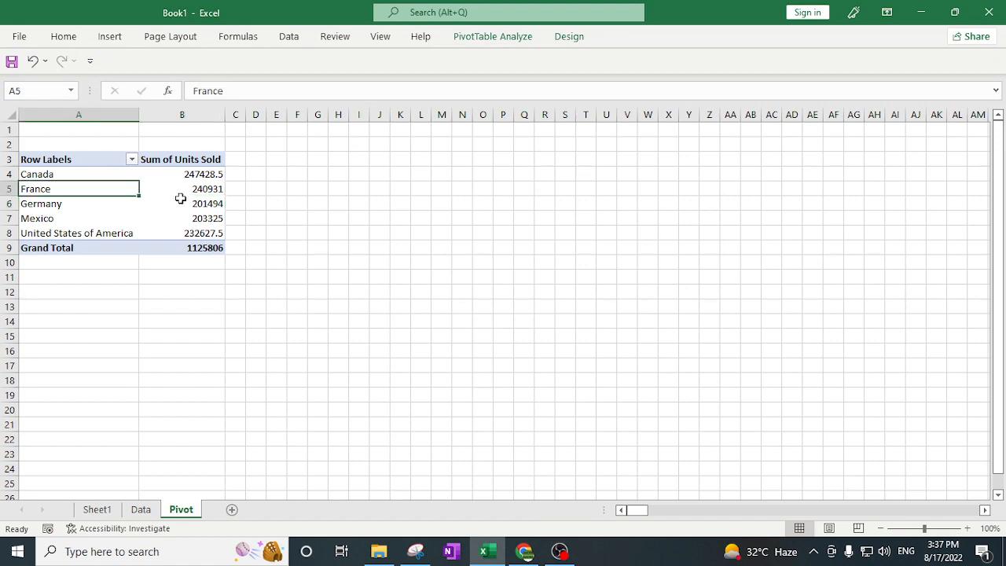
# - Open the chart selection for the country PivotTable and move the dialog clear of the table
pyautogui.click(111, 39)
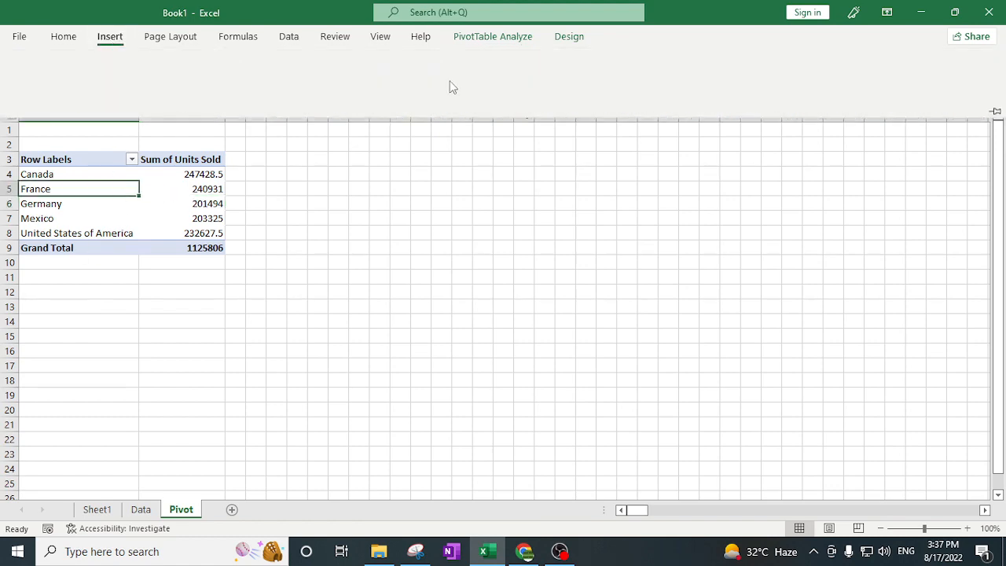
pyautogui.click(350, 80)
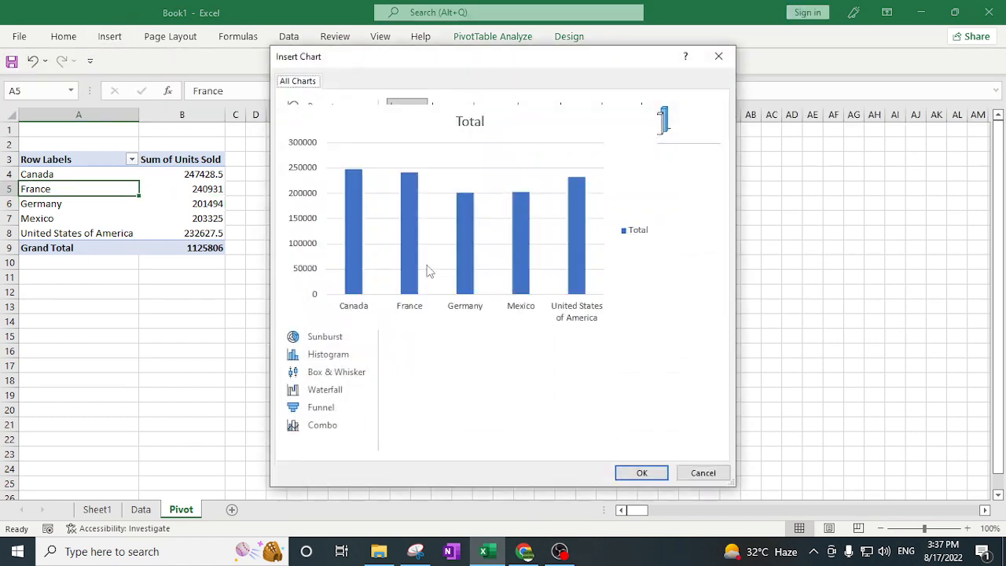
pyautogui.moveTo(375, 51); pyautogui.dragTo(422, 225)
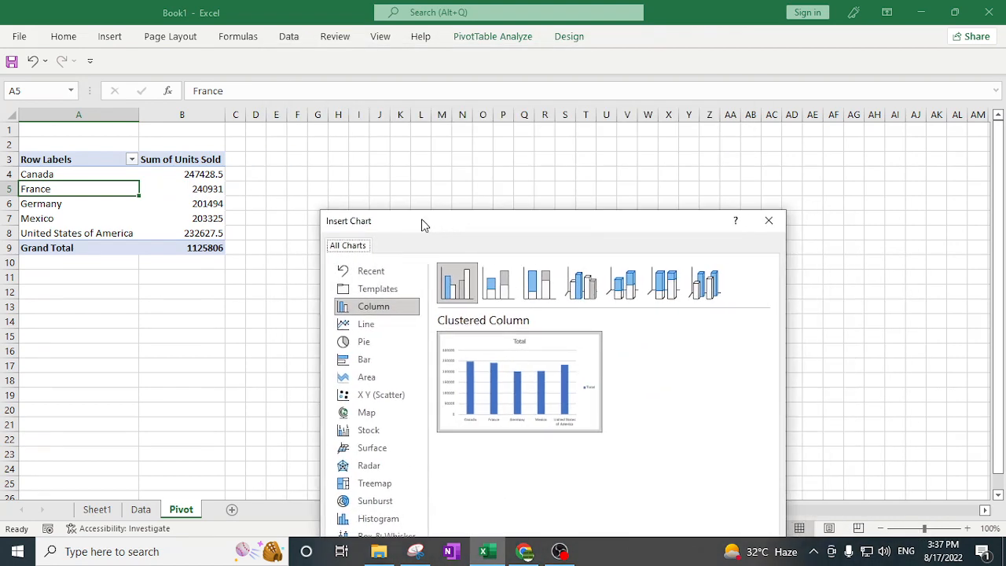
# - Compare the column subtypes with the pie, line, area, scatter, surface and treemap chart types
pyautogui.click(499, 283)
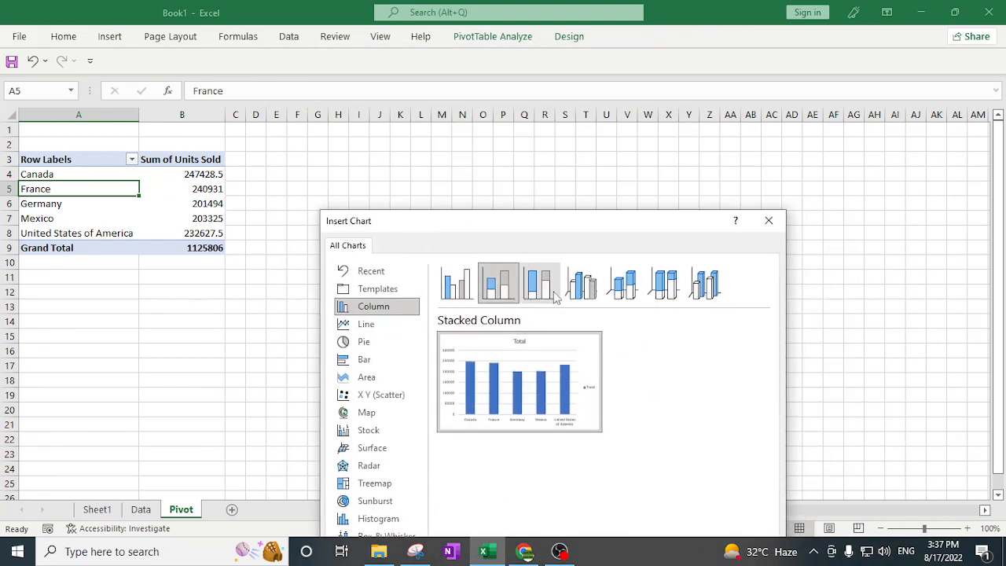
pyautogui.click(581, 283)
pyautogui.click(663, 283)
pyautogui.click(582, 283)
pyautogui.click(498, 283)
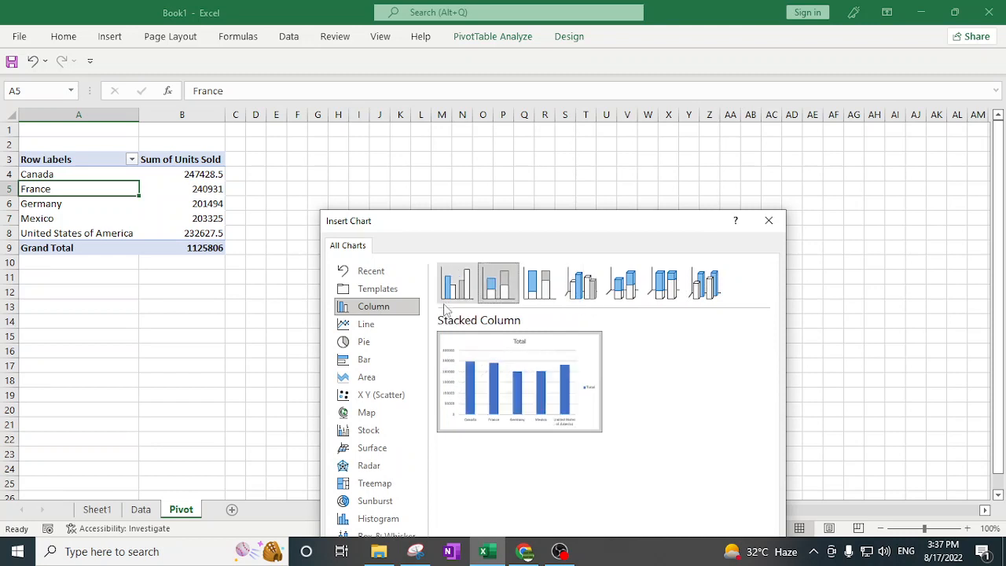
pyautogui.click(362, 342)
pyautogui.click(364, 324)
pyautogui.click(370, 377)
pyautogui.click(372, 395)
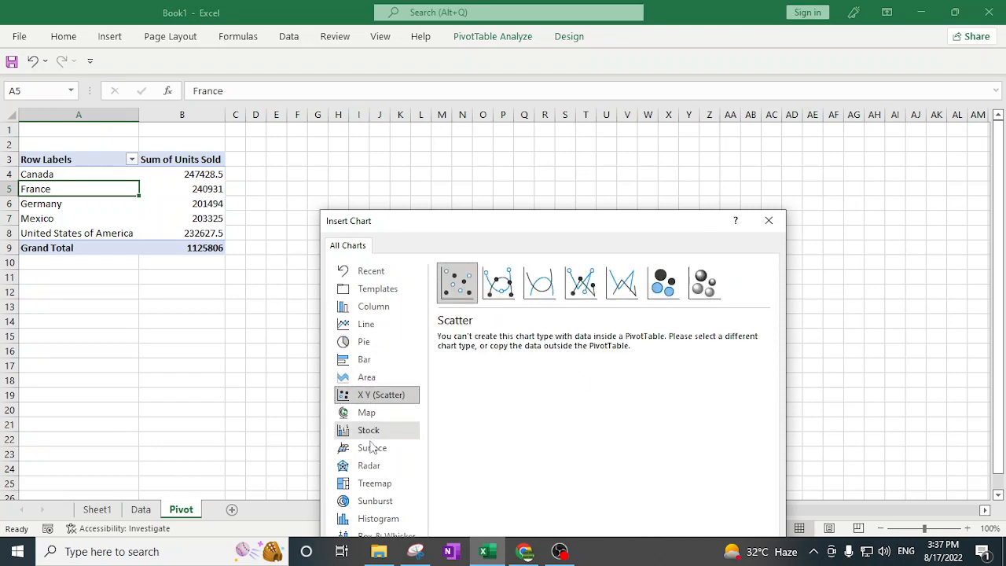
pyautogui.click(373, 448)
pyautogui.click(374, 483)
pyautogui.click(367, 377)
# - Insert a Clustered Column PivotChart and place it, widened, below and to the right of the PivotTable
pyautogui.click(374, 306)
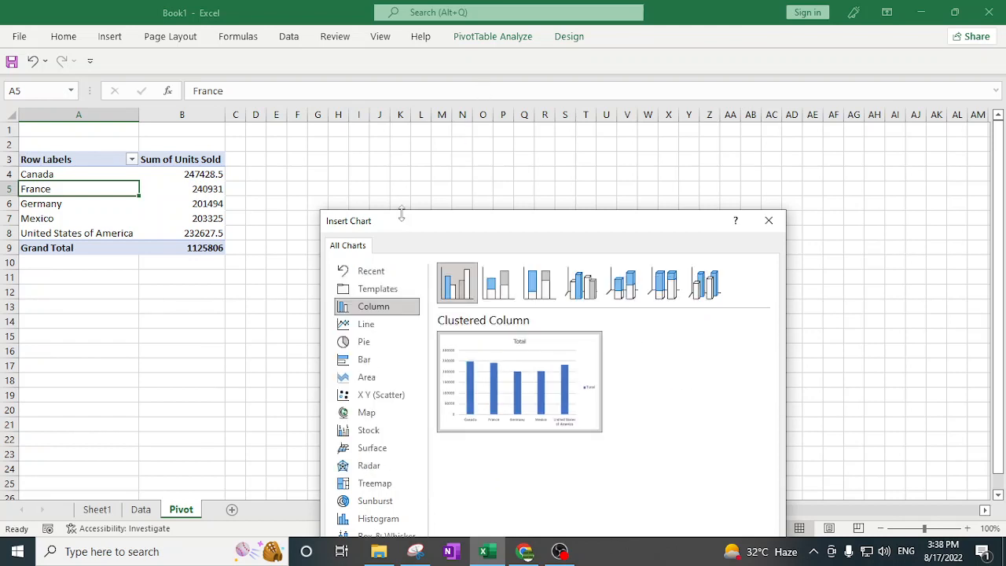
pyautogui.moveTo(438, 230); pyautogui.dragTo(409, 221)
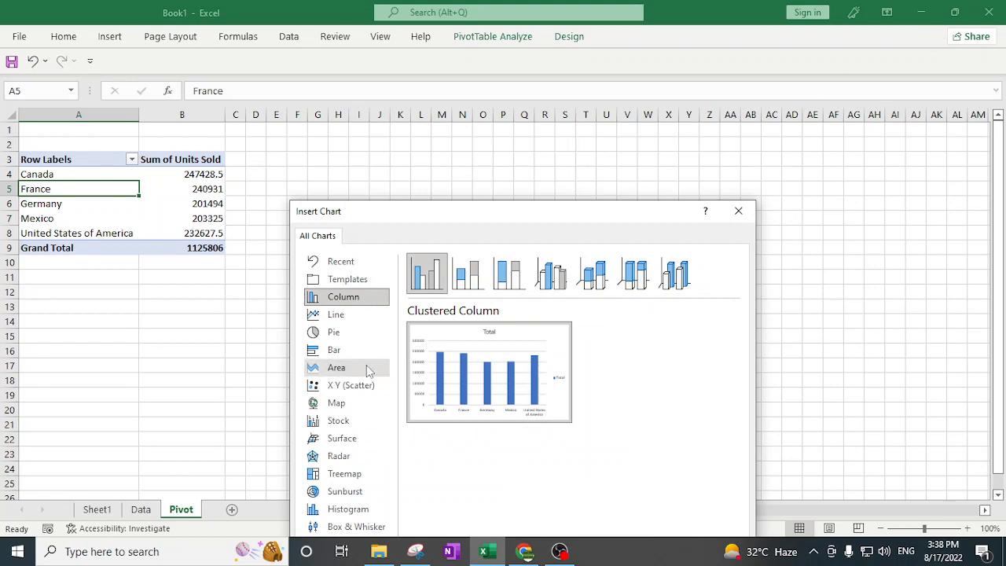
pyautogui.moveTo(444, 412)
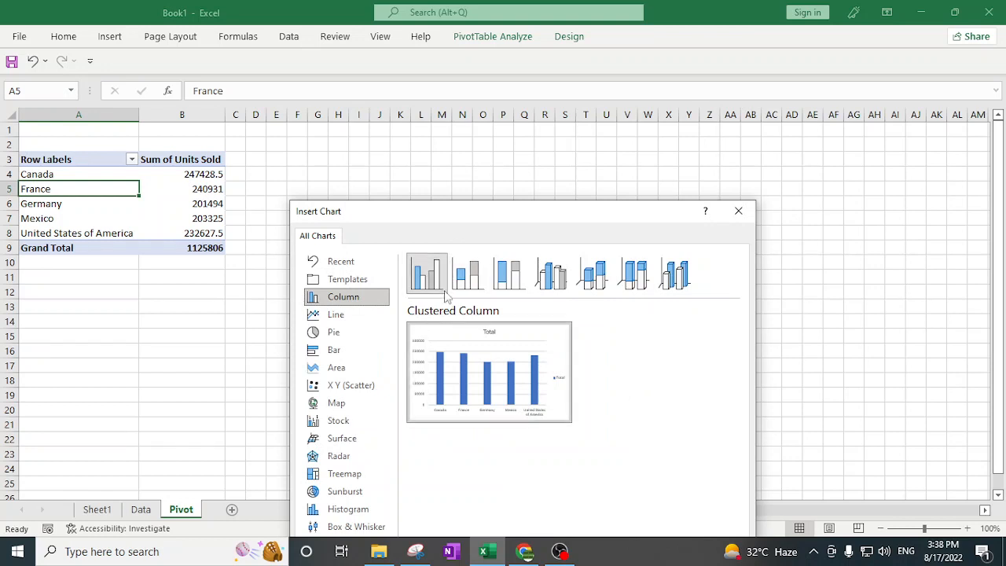
pyautogui.moveTo(524, 224); pyautogui.dragTo(484, 85)
pyautogui.click(650, 475)
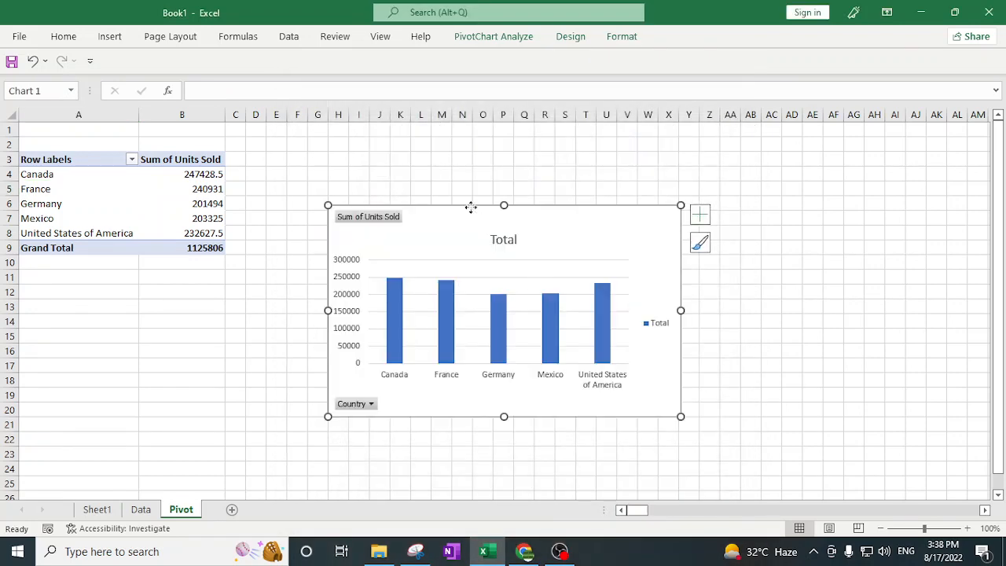
pyautogui.moveTo(469, 207); pyautogui.dragTo(424, 259)
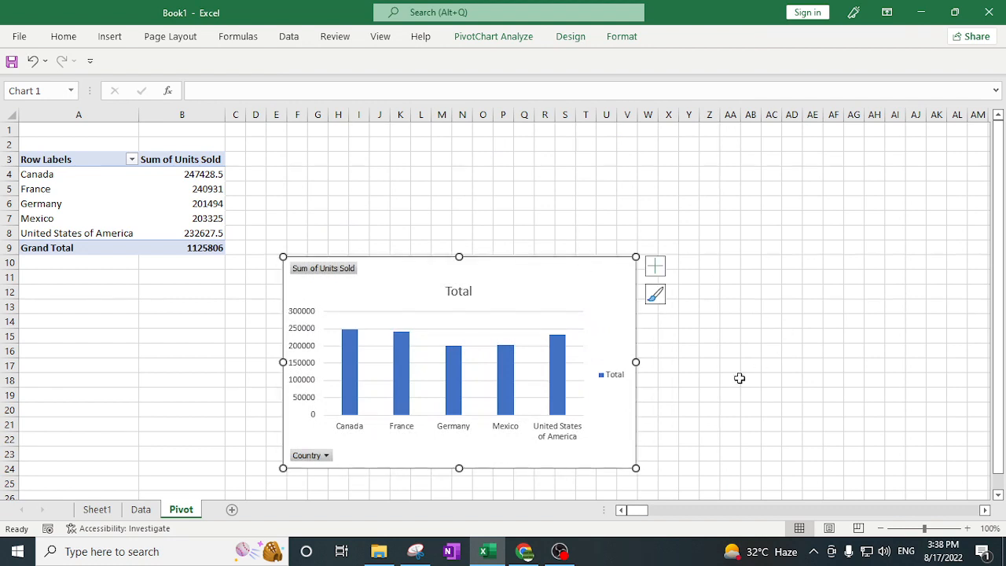
pyautogui.moveTo(638, 362); pyautogui.dragTo(737, 363)
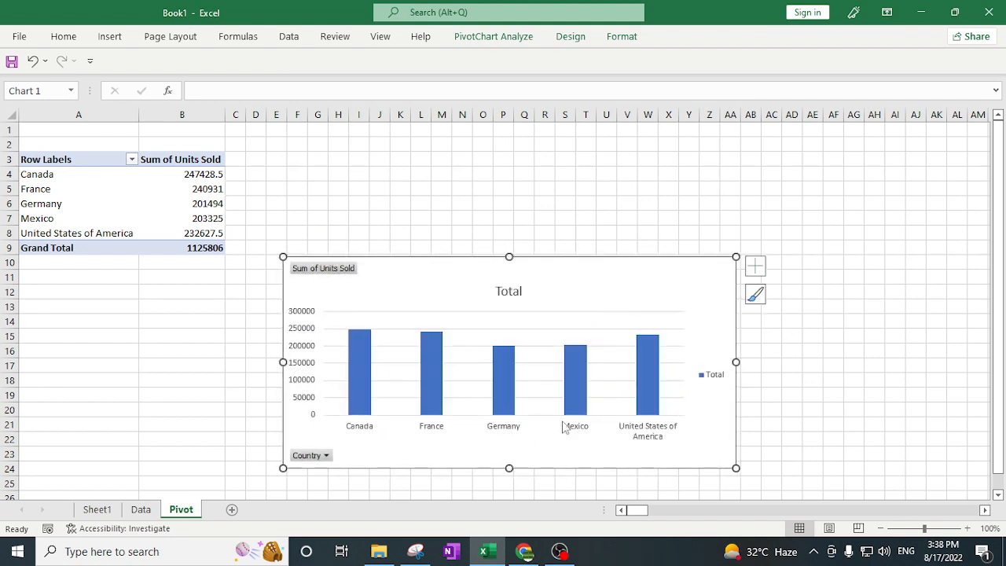
# - Try data labels and a data table on the PivotChart, keeping only the data labels
pyautogui.click(754, 268)
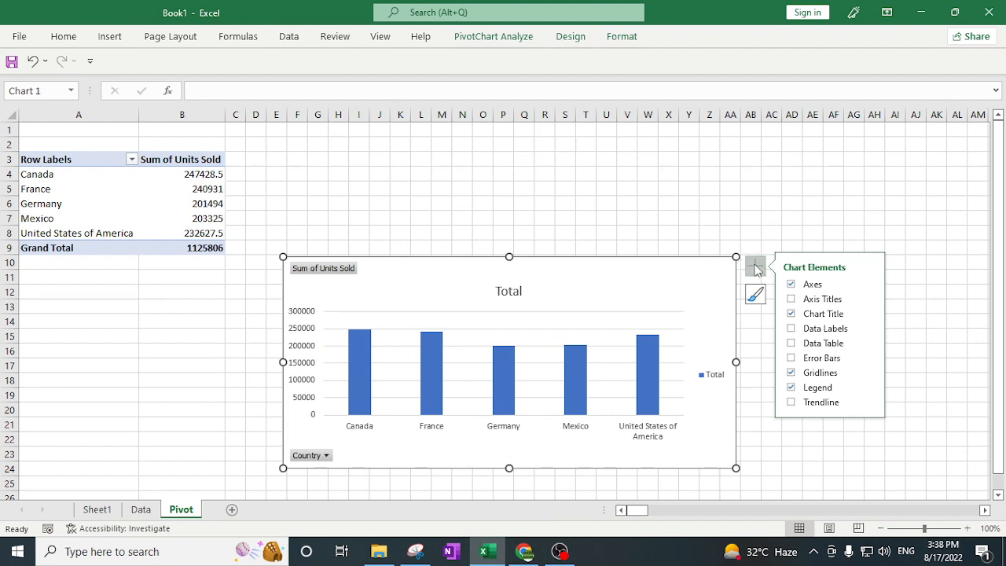
pyautogui.click(791, 329)
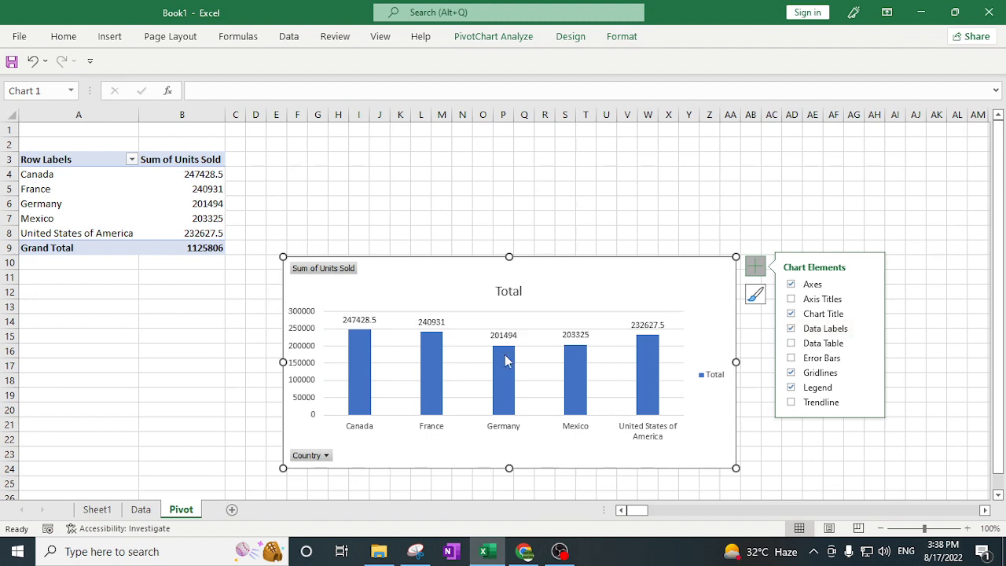
pyautogui.click(791, 329)
pyautogui.click(792, 343)
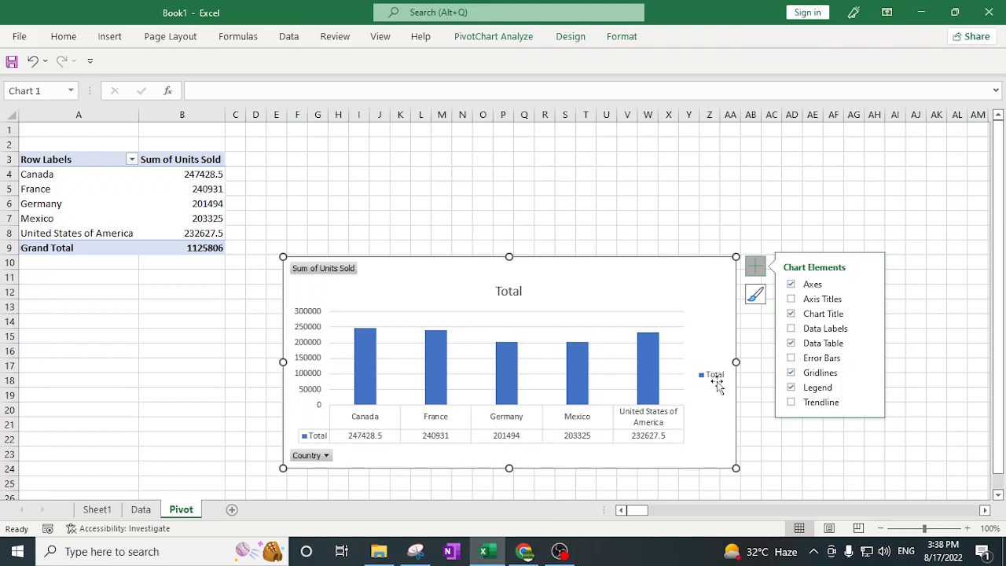
pyautogui.click(790, 342)
pyautogui.click(790, 327)
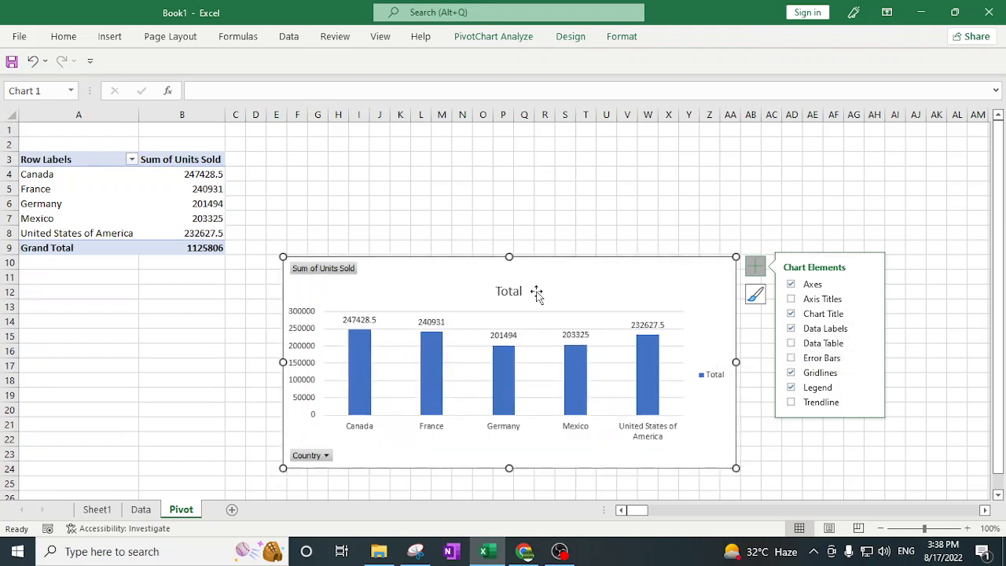
# - Change the chart title to Country and move it slightly higher in the chart
pyautogui.click(509, 291)
pyautogui.moveTo(498, 289); pyautogui.dragTo(539, 293)
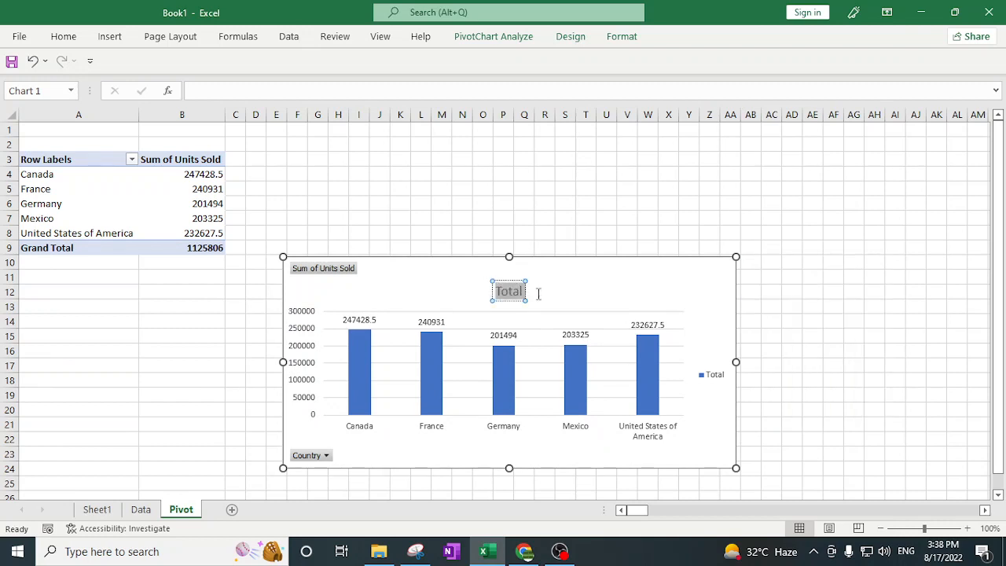
pyautogui.write('Country')
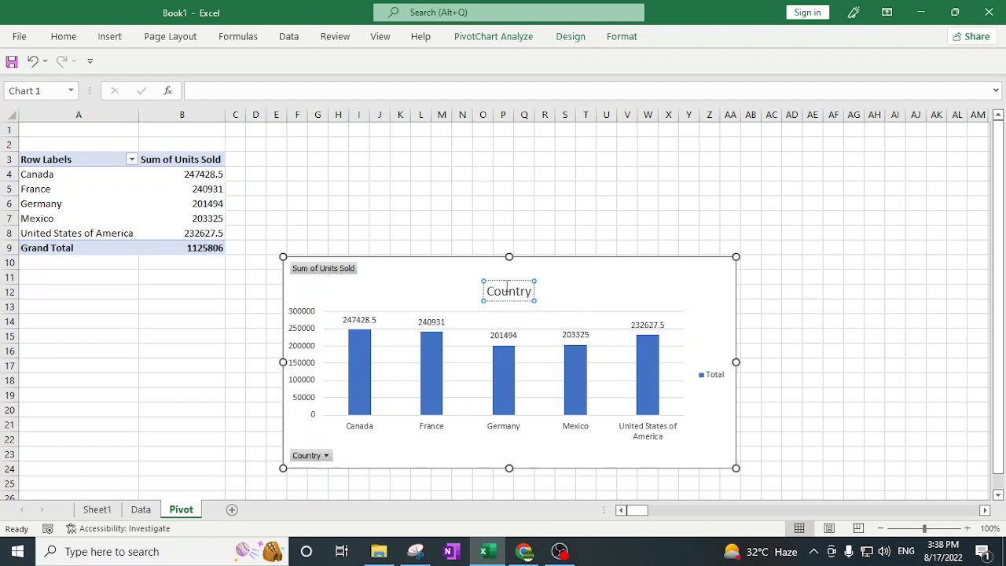
pyautogui.click(550, 265)
pyautogui.click(520, 293)
pyautogui.moveTo(503, 282); pyautogui.dragTo(504, 273)
# - Turn on header filters in the Data sheet, examine the Date column's dates, and return to the Pivot sheet
pyautogui.click(142, 510)
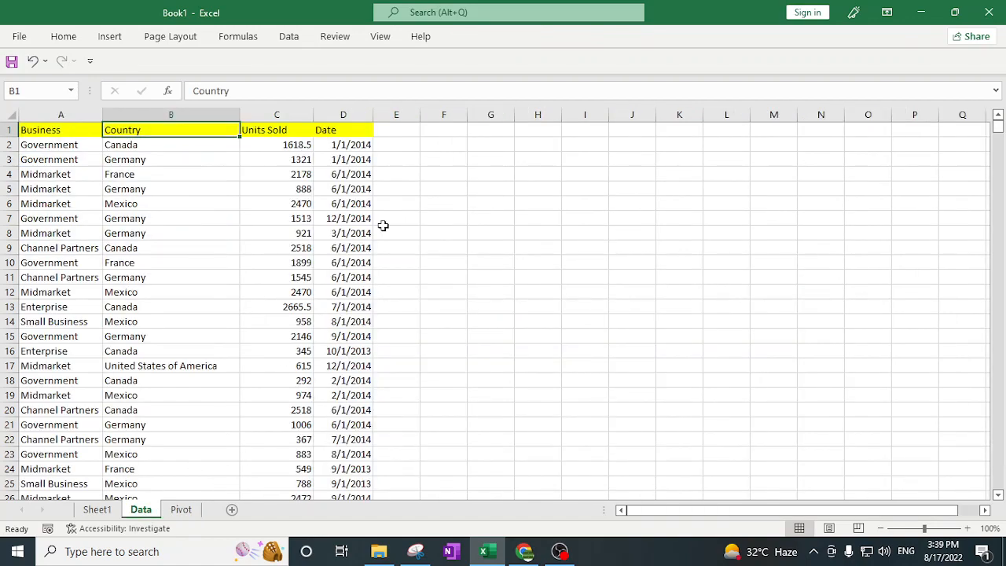
pyautogui.click(369, 149)
pyautogui.hotkey('ctrl', 'shift', 'Down')
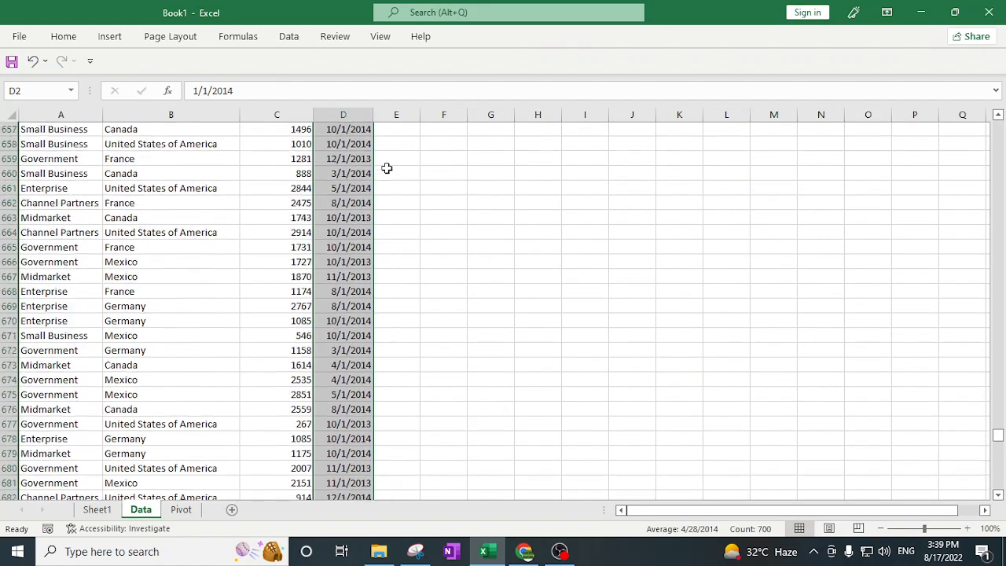
pyautogui.hotkey('ctrl', 'Up')
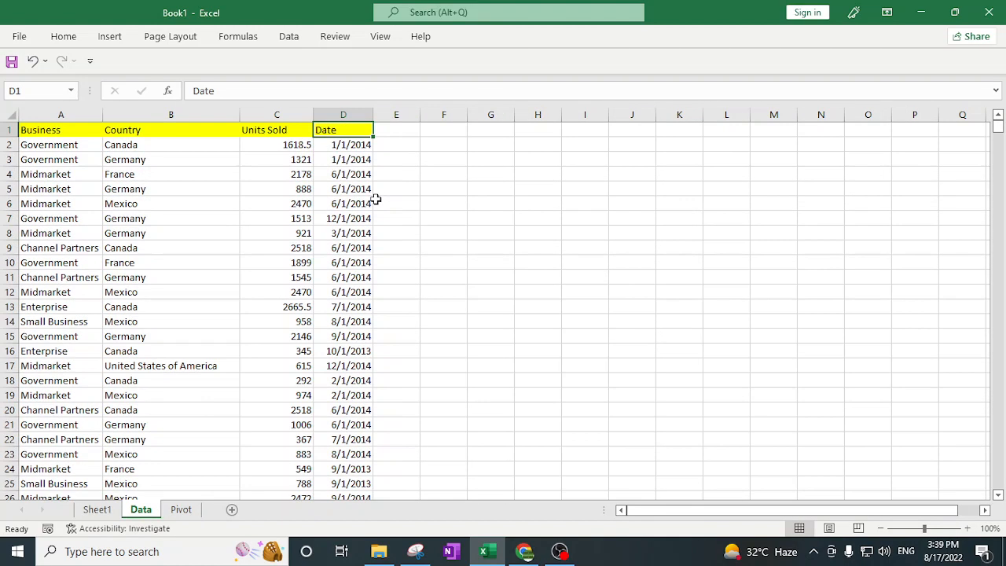
pyautogui.hotkey('ctrl', 'shift', 'l')
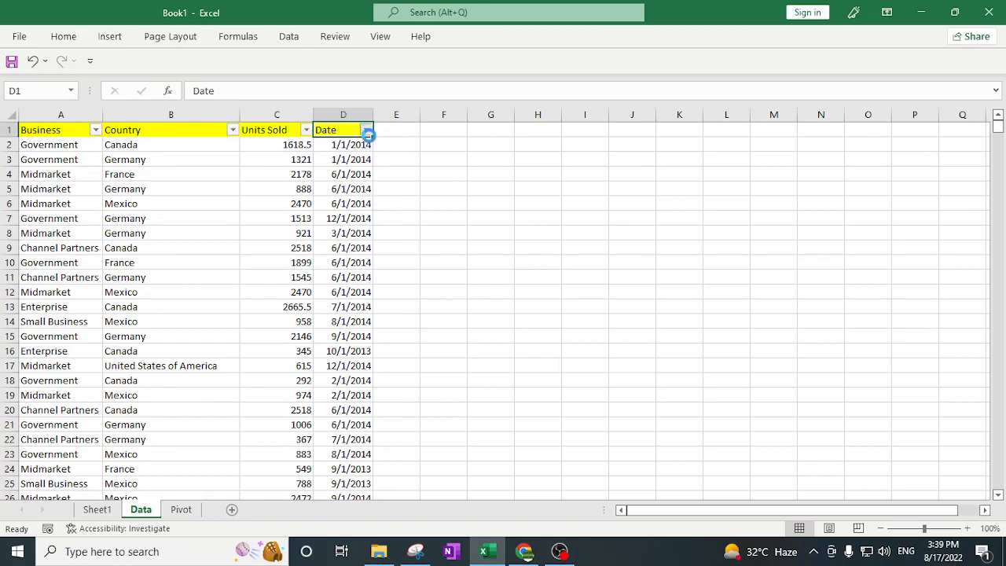
pyautogui.click(366, 130)
pyautogui.click(338, 441)
pyautogui.click(179, 509)
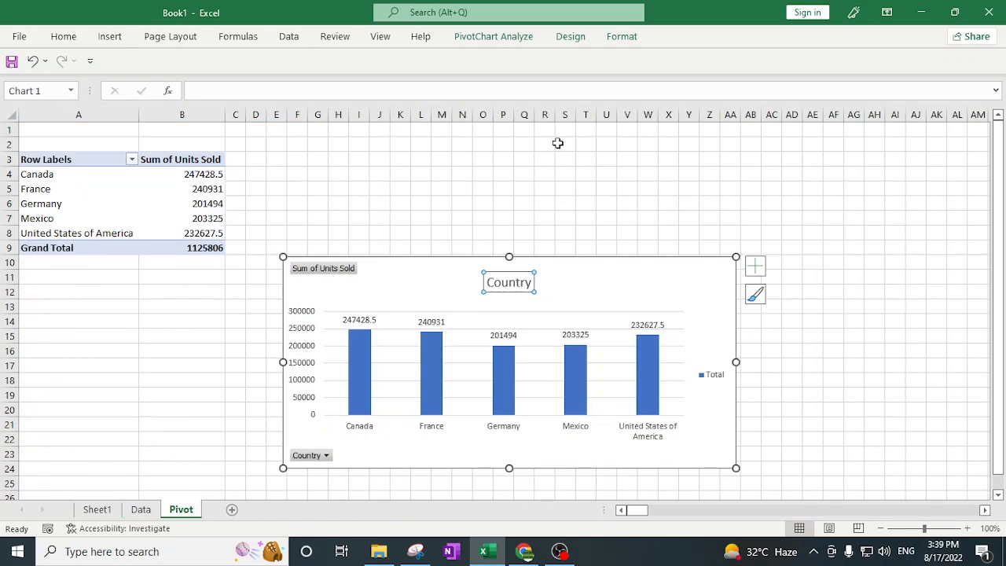
# - Widen the PivotChart further and move it slightly left and down, clear of the PivotTable
pyautogui.click(584, 286)
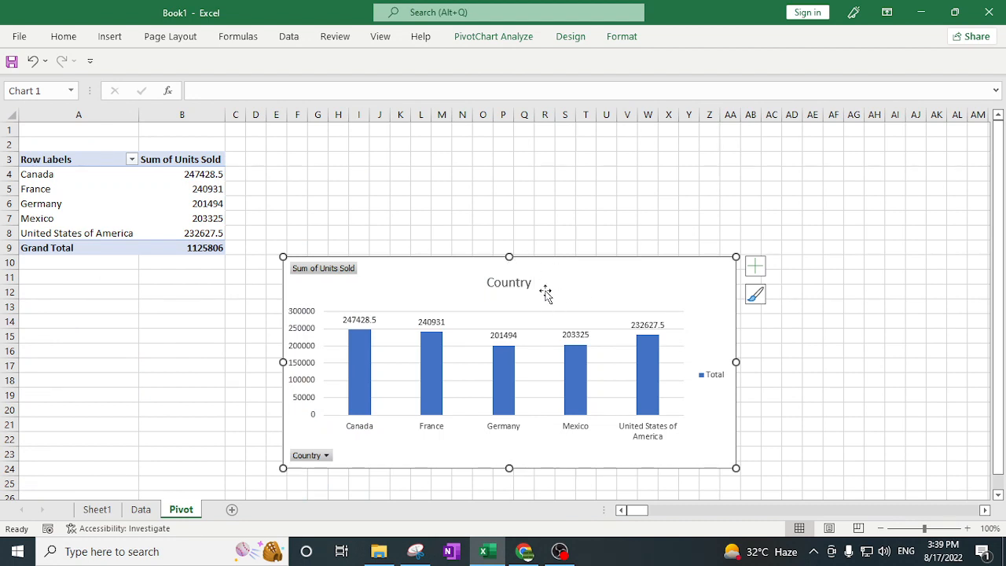
pyautogui.moveTo(736, 362); pyautogui.dragTo(836, 362)
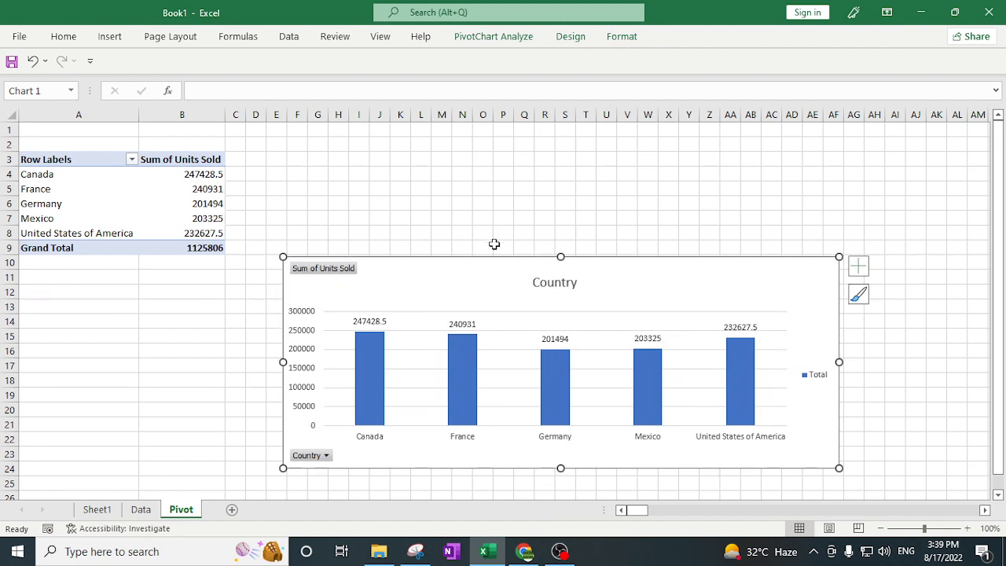
pyautogui.moveTo(489, 259); pyautogui.dragTo(455, 268)
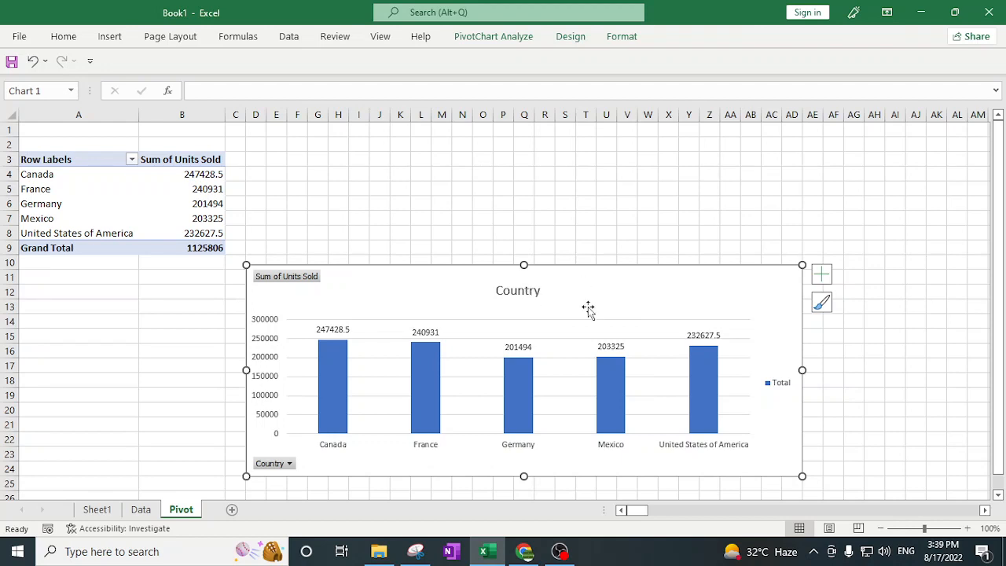
# - Insert a timeline for the Date field and place it beside the PivotTable, above the chart
pyautogui.click(124, 194)
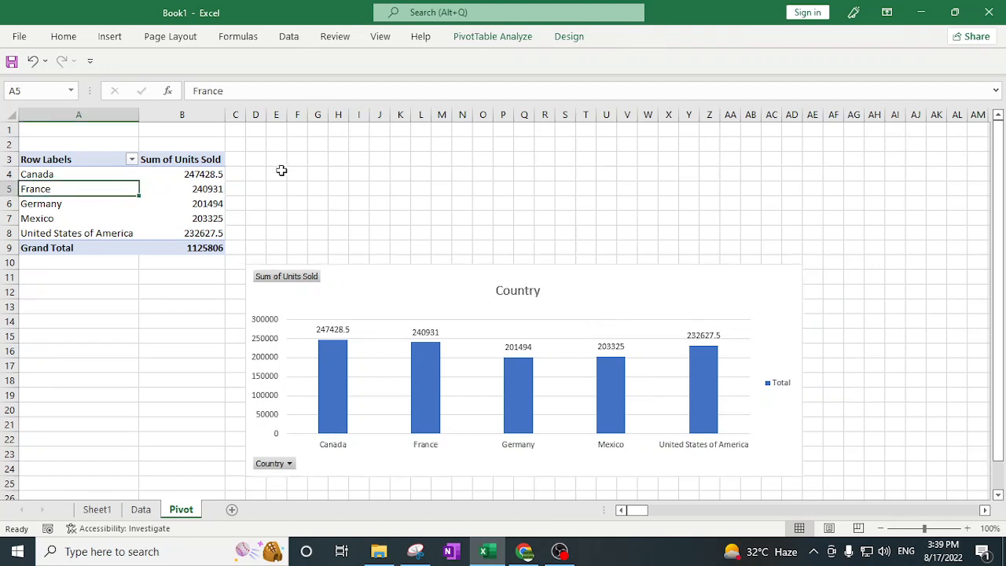
pyautogui.click(595, 307)
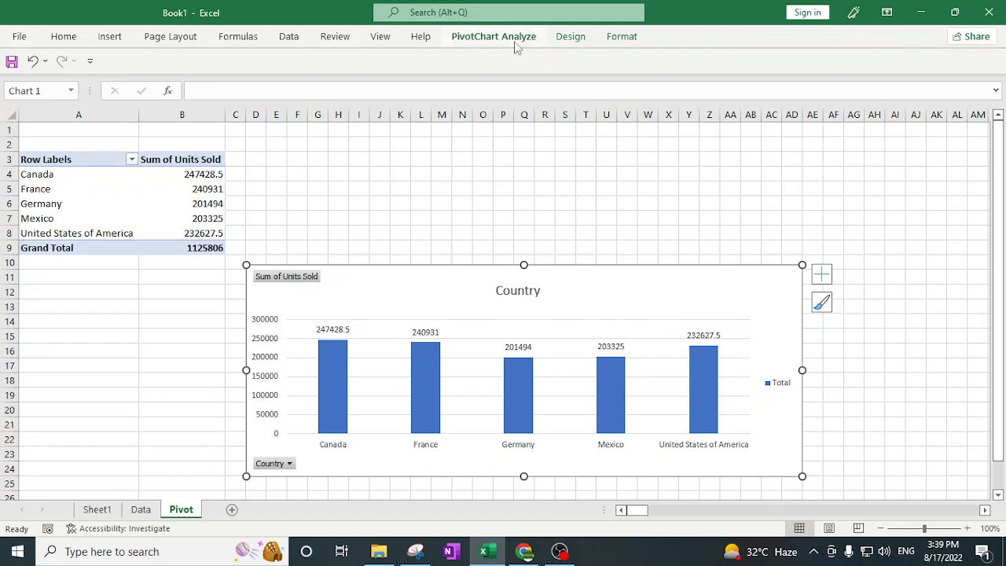
pyautogui.click(493, 37)
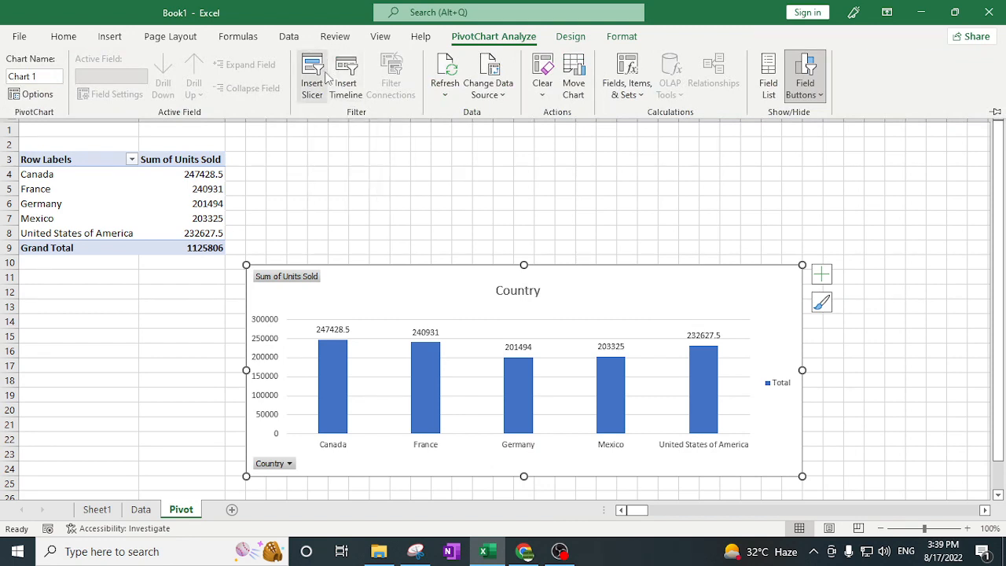
pyautogui.click(358, 72)
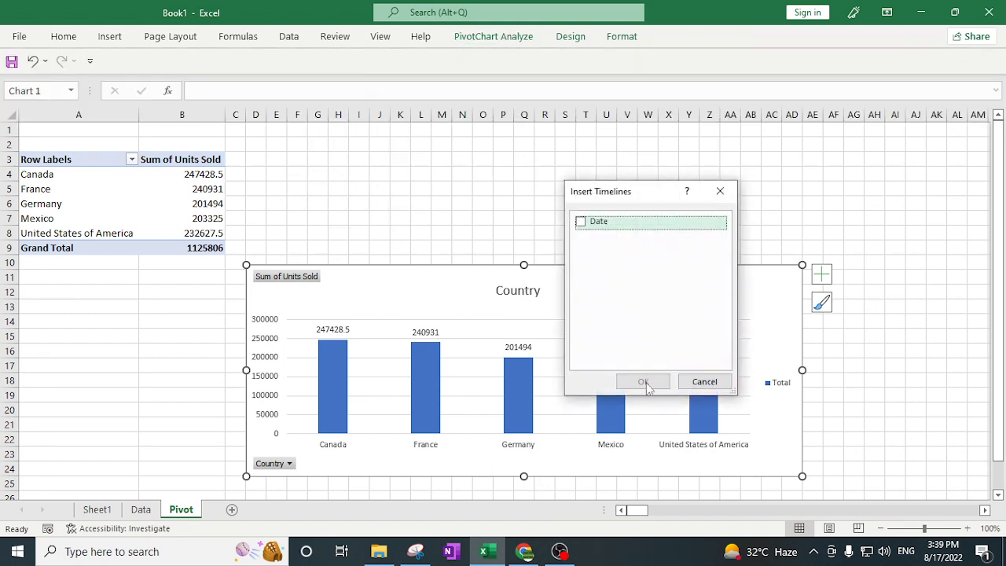
pyautogui.click(580, 221)
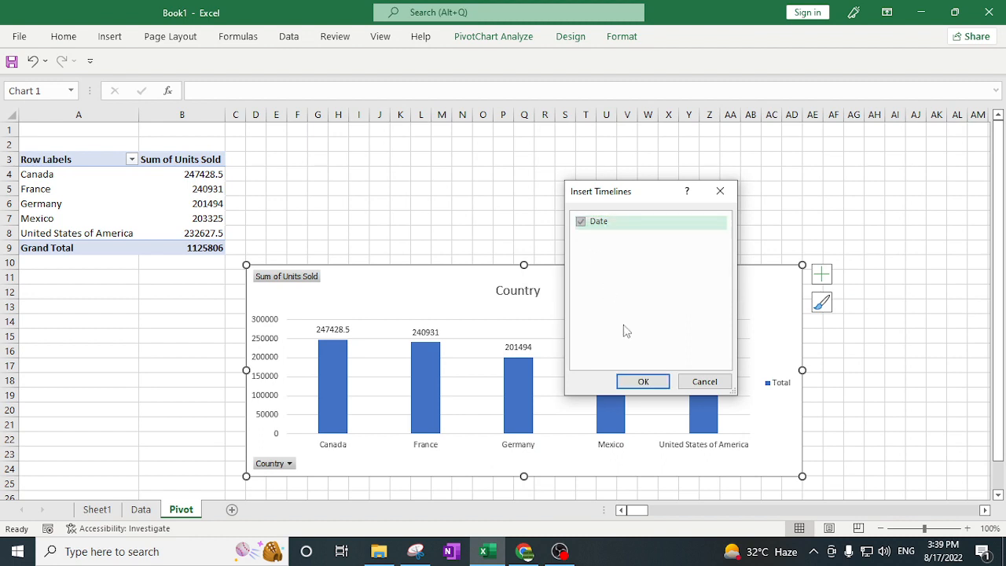
pyautogui.click(644, 383)
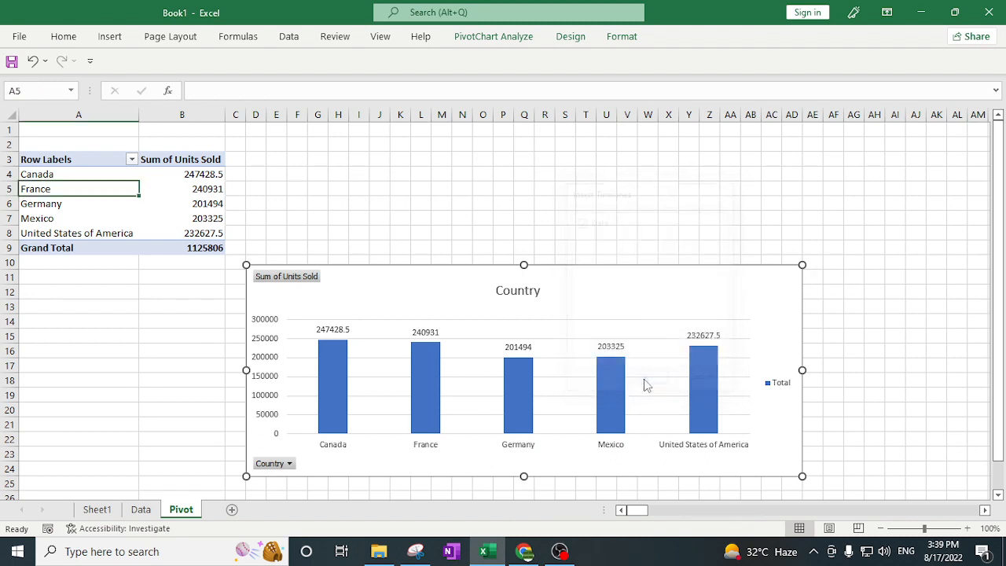
pyautogui.moveTo(422, 278); pyautogui.dragTo(267, 164)
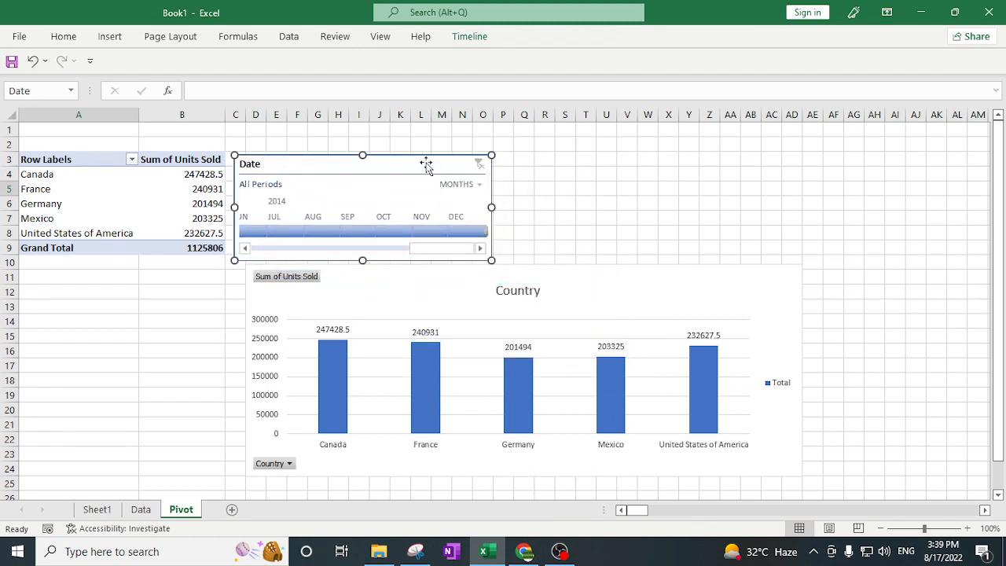
# - Move the Date timeline slightly right and widen it to about 8.97", reaching past the chart's right edge
pyautogui.moveTo(426, 164)
pyautogui.mouseDown()
pyautogui.moveTo(427, 150)
pyautogui.moveTo(441, 163)
pyautogui.mouseUp()
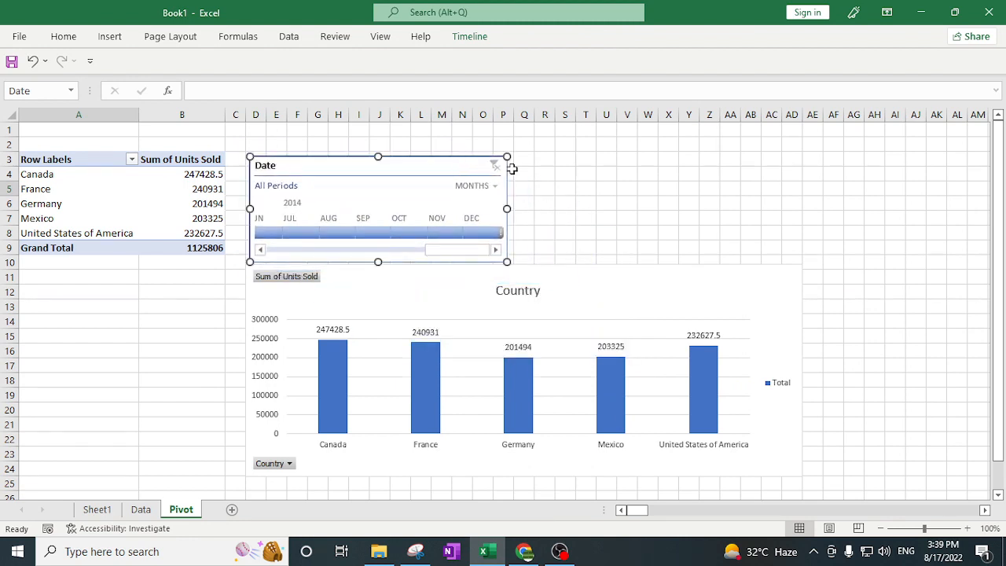
pyautogui.moveTo(507, 208); pyautogui.dragTo(881, 209)
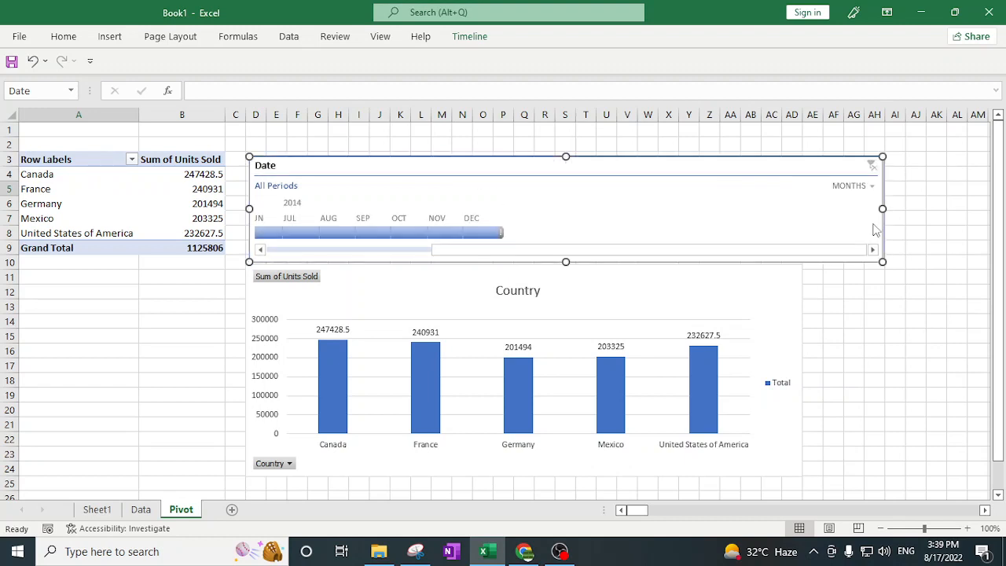
pyautogui.moveTo(464, 249); pyautogui.dragTo(305, 249)
# - Apply the dark blue timeline style to the Date timeline
pyautogui.click(469, 36)
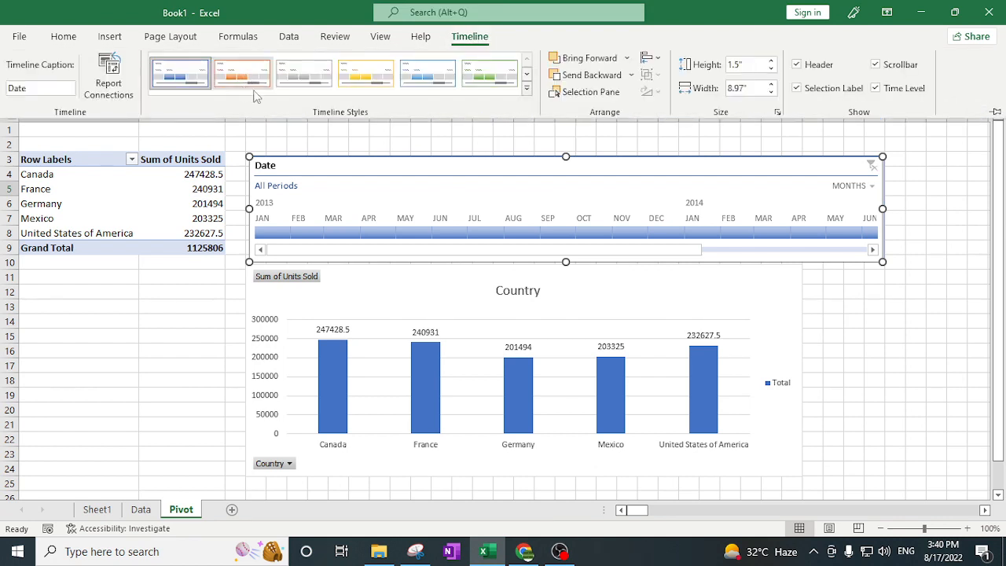
pyautogui.click(527, 89)
pyautogui.click(180, 150)
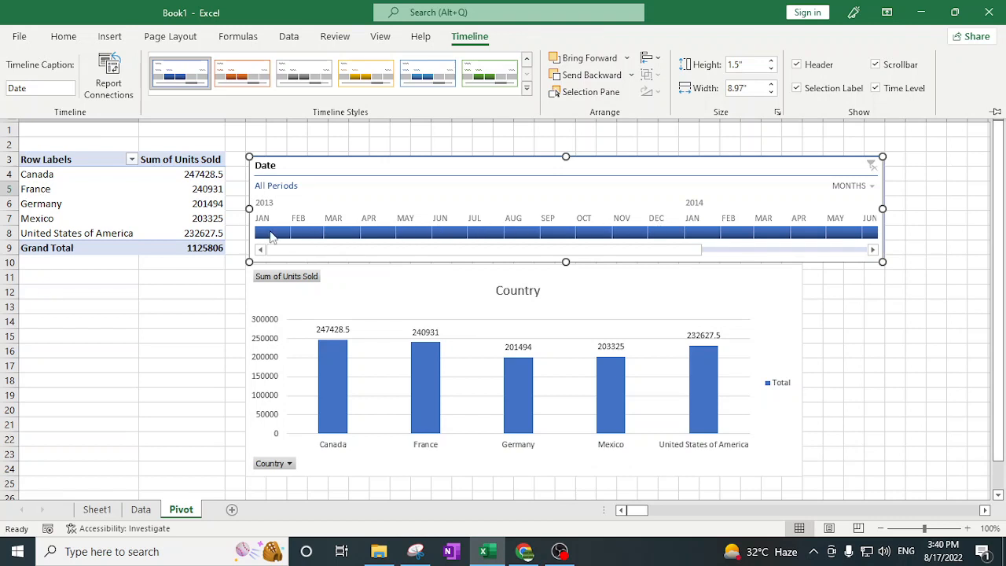
# - Hide the gridlines on the Pivot sheet
pyautogui.click(564, 250)
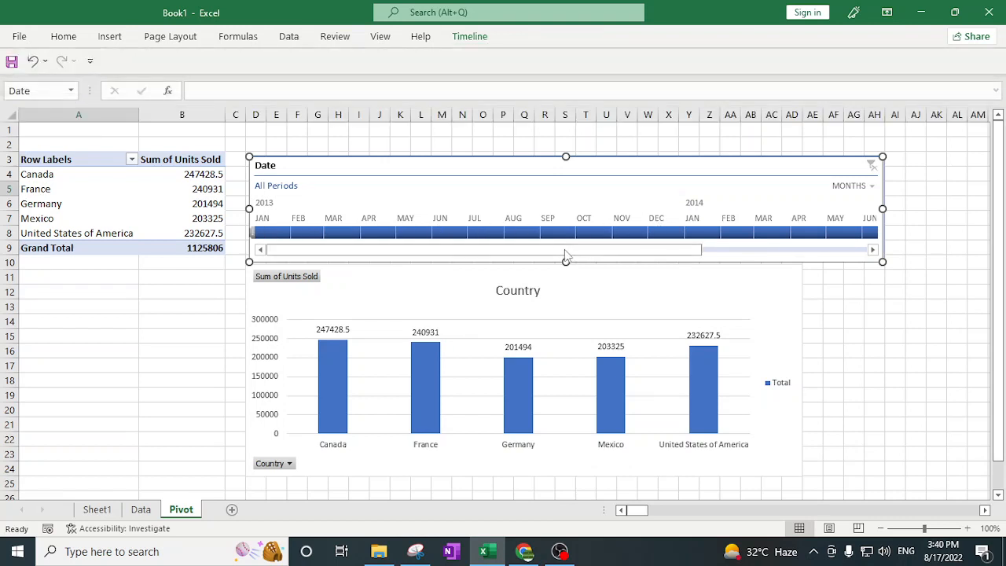
pyautogui.moveTo(564, 249); pyautogui.dragTo(597, 252)
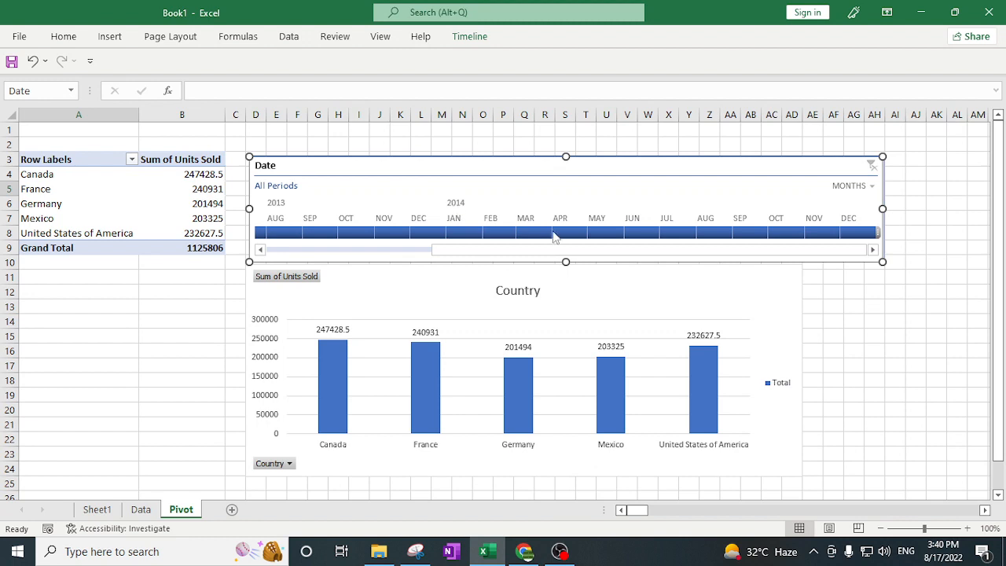
pyautogui.moveTo(653, 251); pyautogui.dragTo(372, 282)
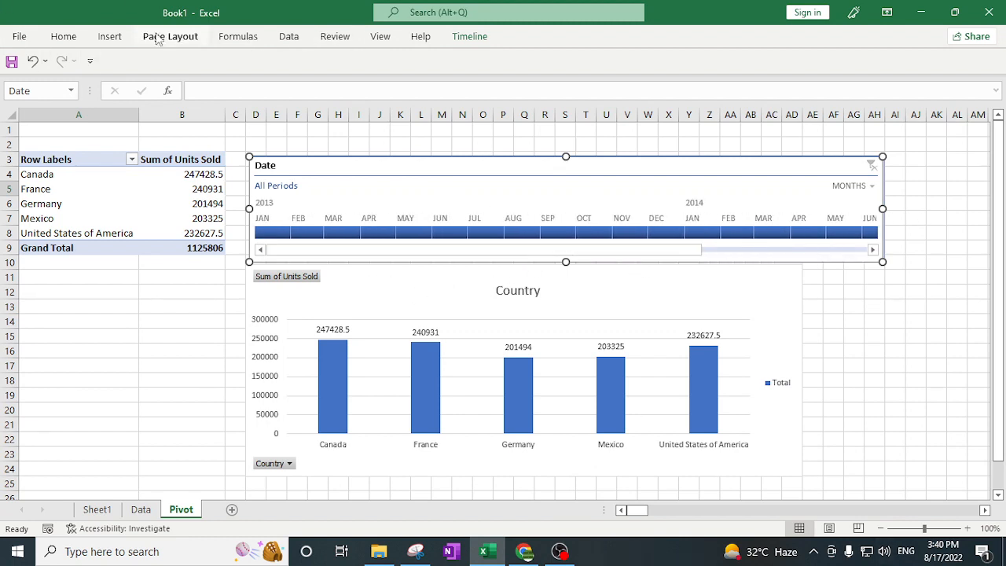
pyautogui.click(379, 37)
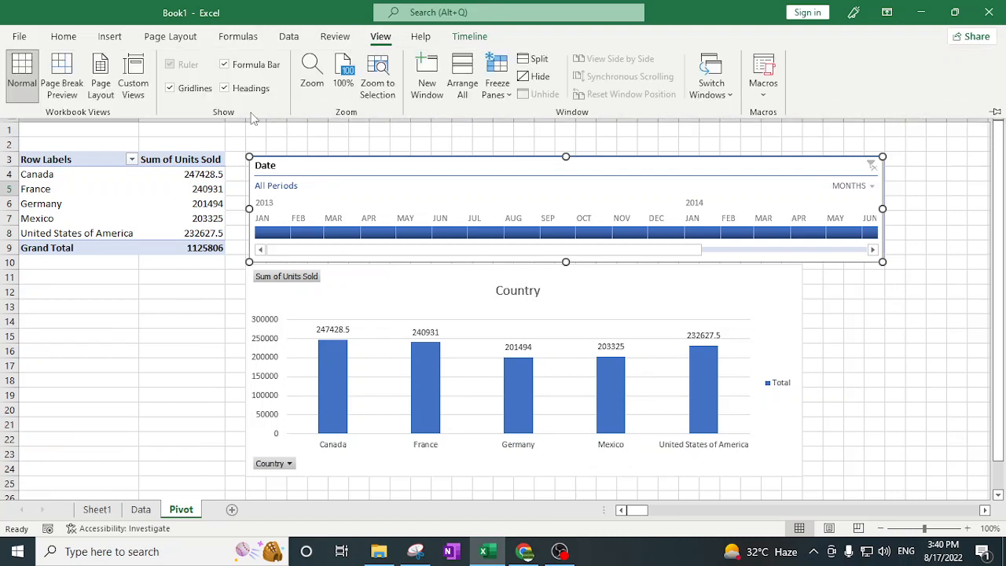
pyautogui.click(170, 88)
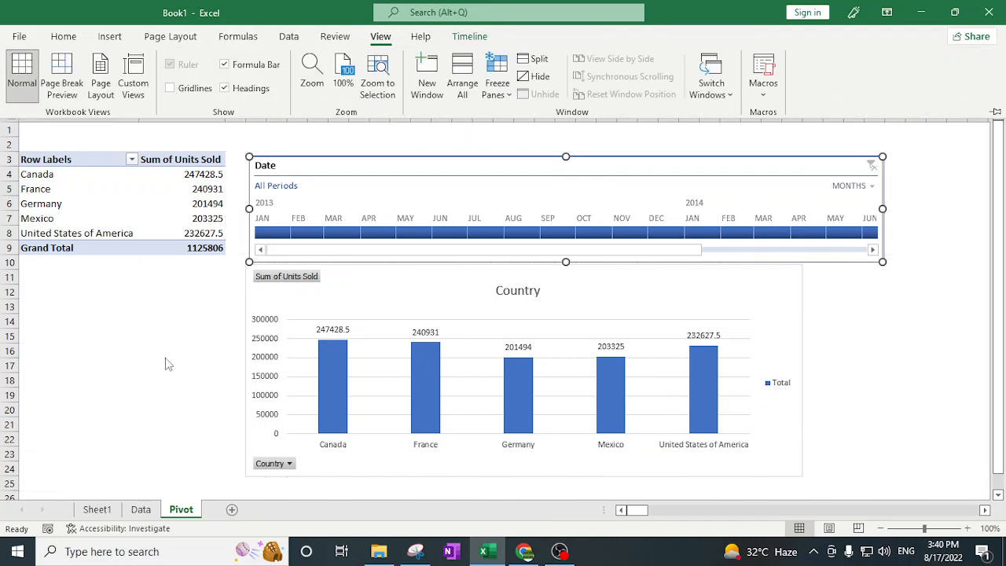
# - Filter the PivotTable and chart with the timeline to each month from January to June 2013 in turn
pyautogui.click(275, 232)
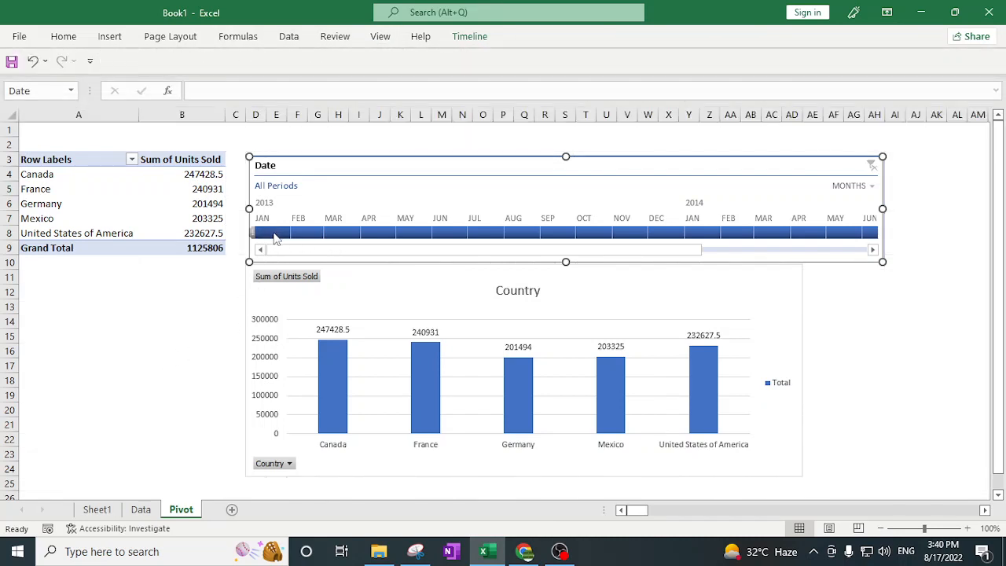
pyautogui.click(274, 234)
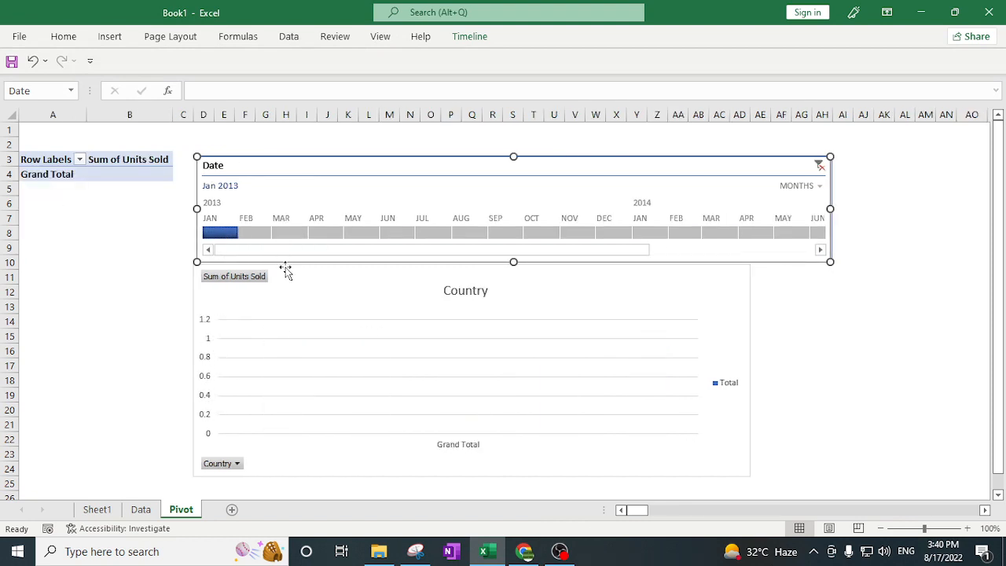
pyautogui.click(262, 232)
pyautogui.click(288, 234)
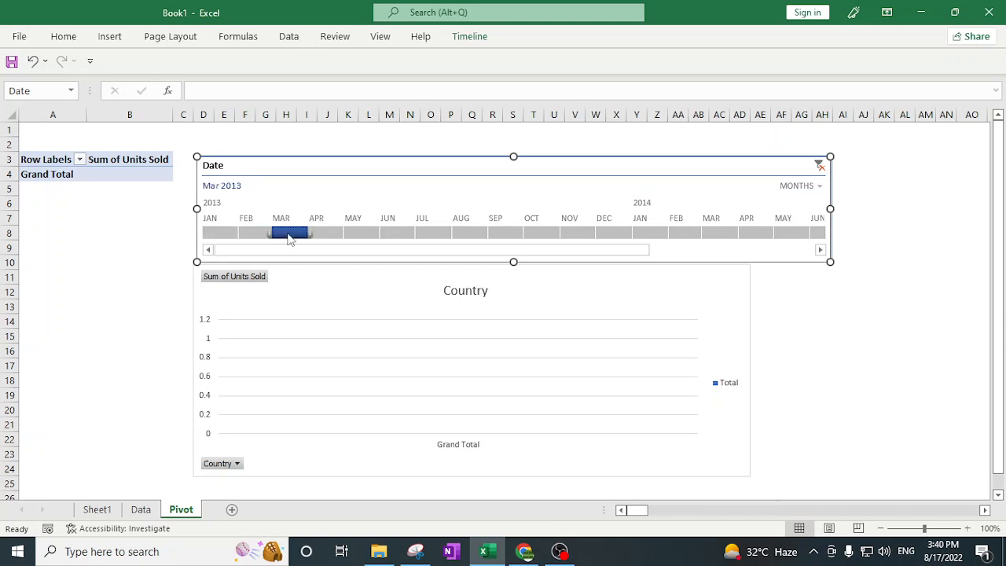
pyautogui.click(334, 234)
pyautogui.click(369, 234)
pyautogui.click(405, 234)
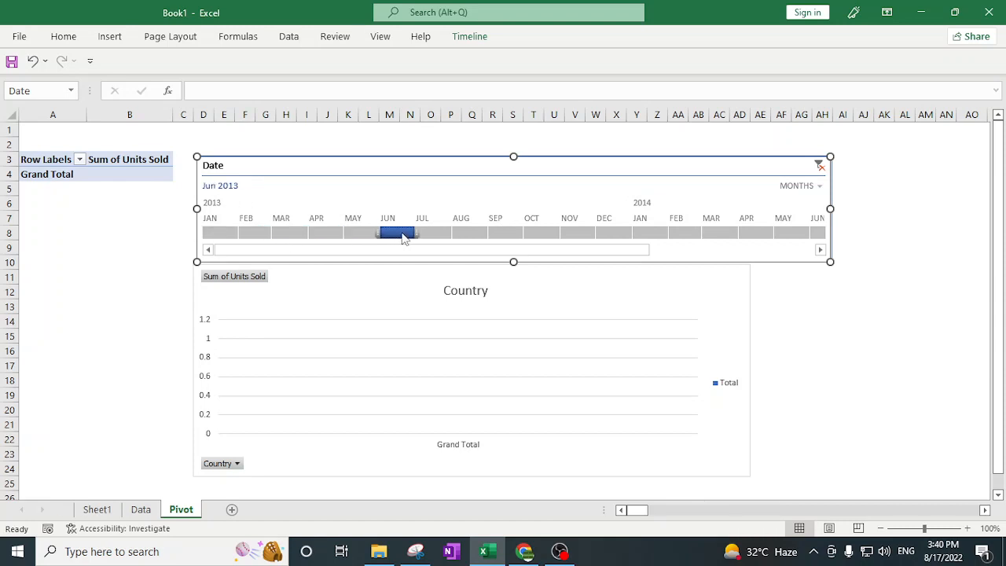
# - Filter the PivotTable and chart with the timeline to each month from July to December 2013 in turn
pyautogui.click(435, 236)
pyautogui.click(480, 237)
pyautogui.click(497, 234)
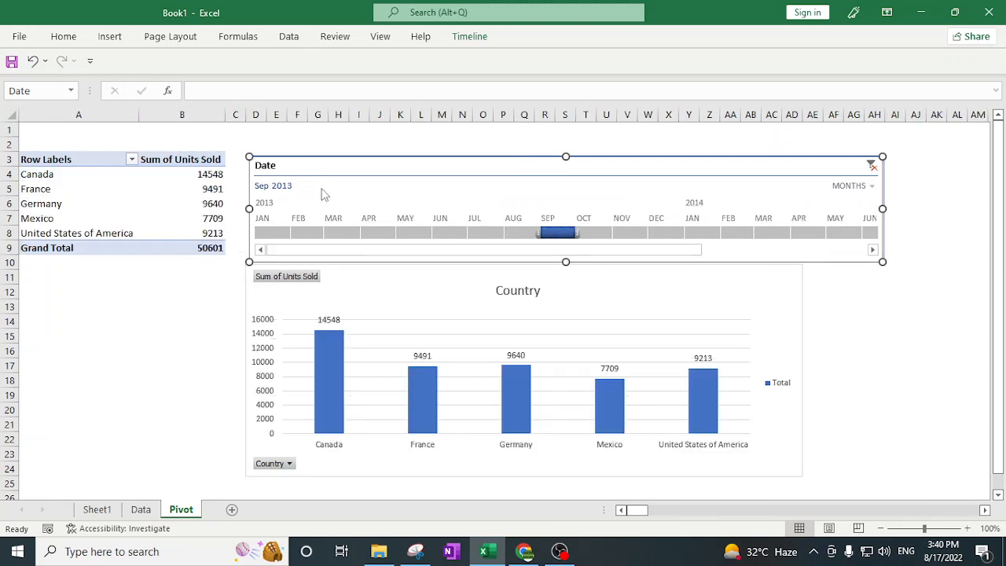
pyautogui.click(591, 232)
pyautogui.click(624, 236)
pyautogui.click(668, 236)
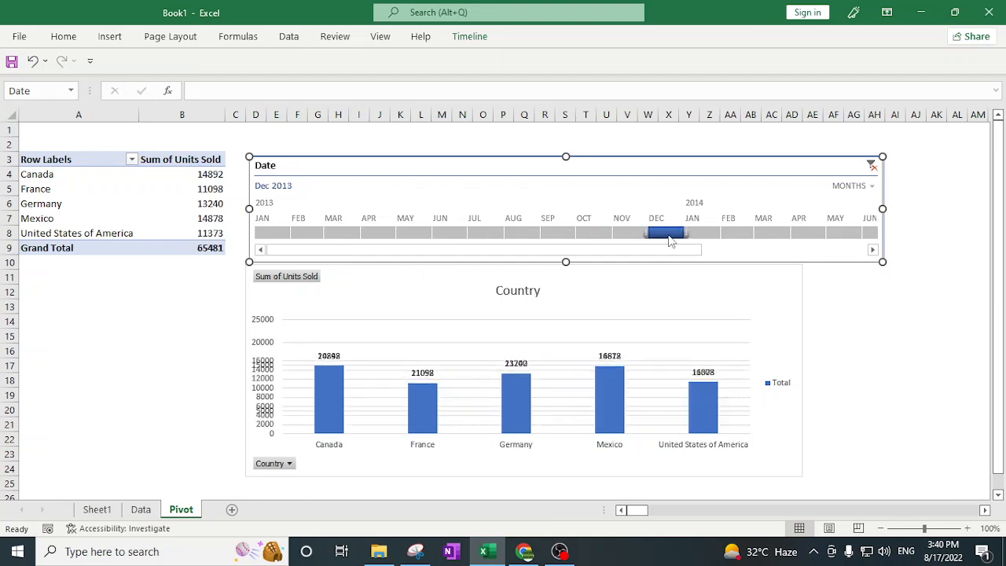
# - Filter the timeline in turn to September, August and May 2014, comparing the chart with the PivotTable's countries
pyautogui.click(728, 252)
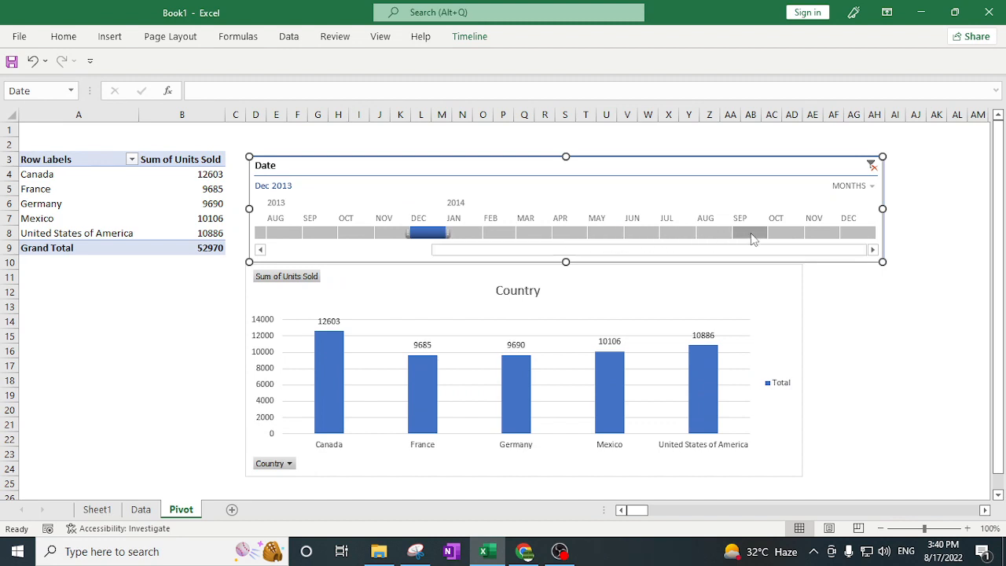
pyautogui.click(751, 235)
pyautogui.click(709, 238)
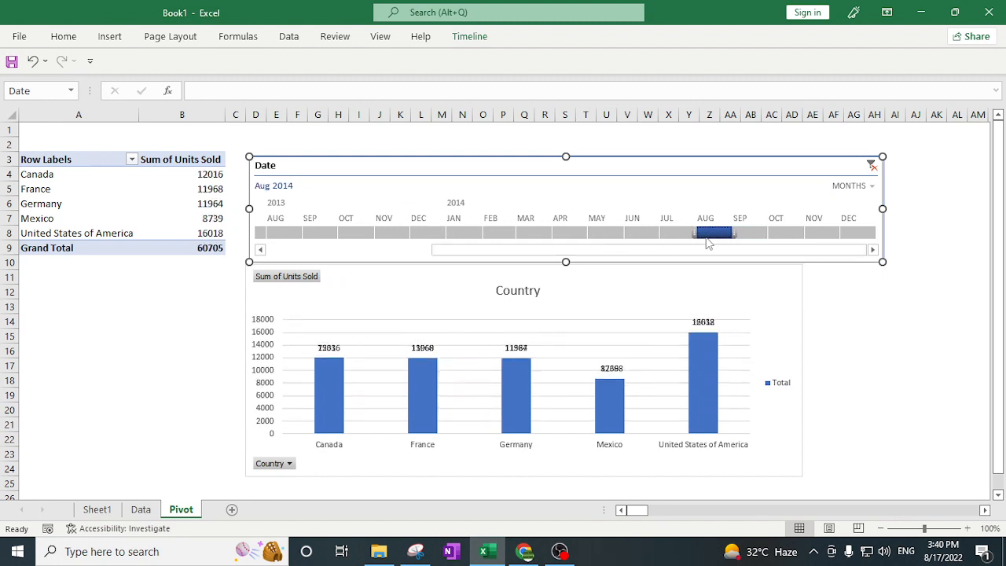
pyautogui.click(757, 281)
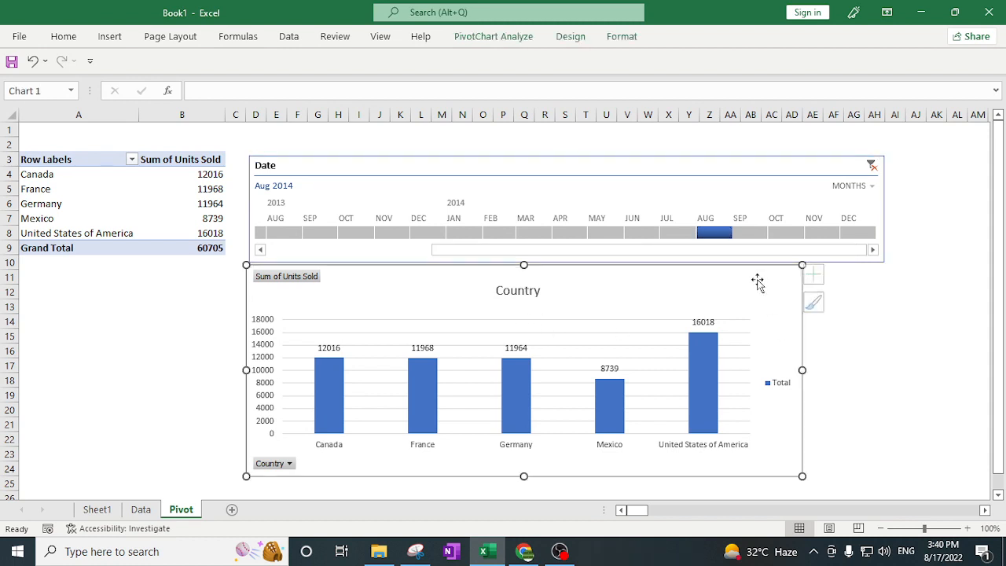
pyautogui.click(53, 189)
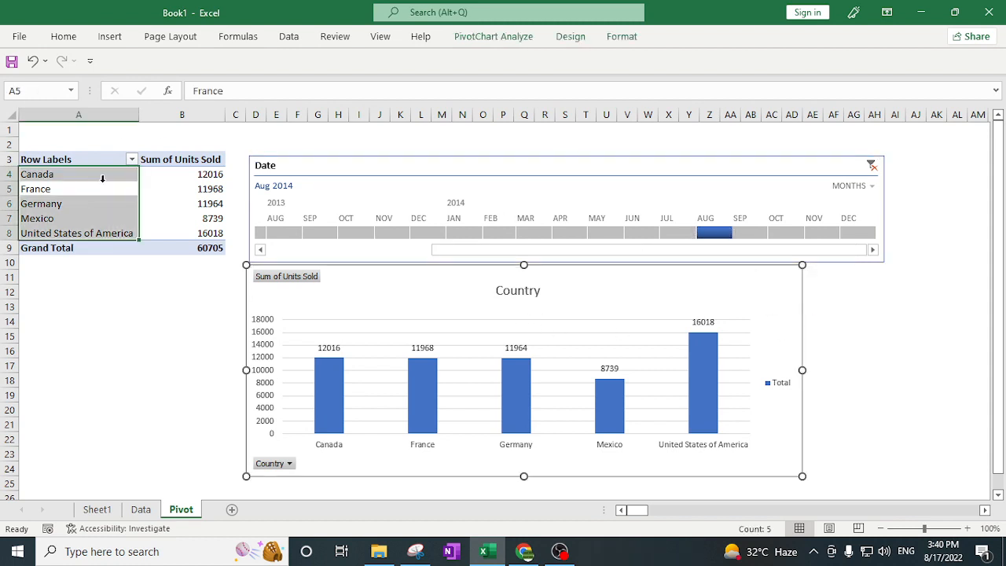
pyautogui.click(602, 237)
# - Widen the PivotChart to the right so that its edge lines up with the end of the timeline
pyautogui.click(754, 310)
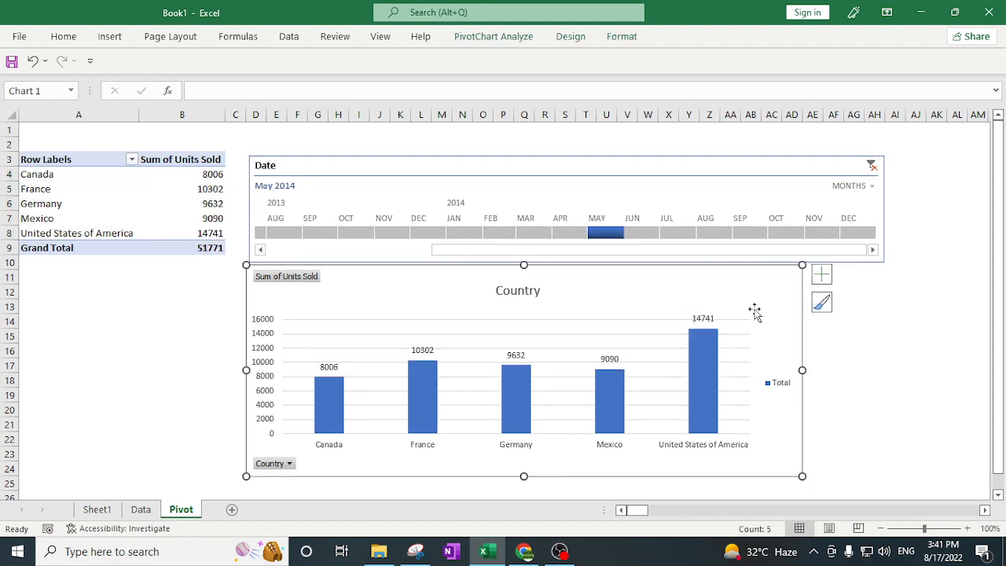
pyautogui.moveTo(802, 369); pyautogui.dragTo(880, 369)
# - Filter the timeline to October 2014 and clear the timeline filter again
pyautogui.click(774, 234)
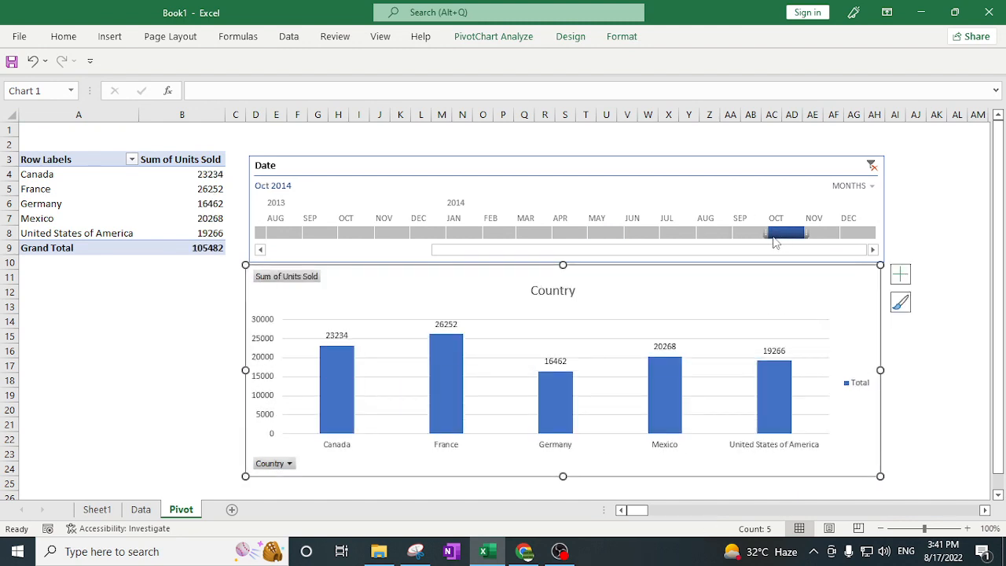
pyautogui.click(873, 167)
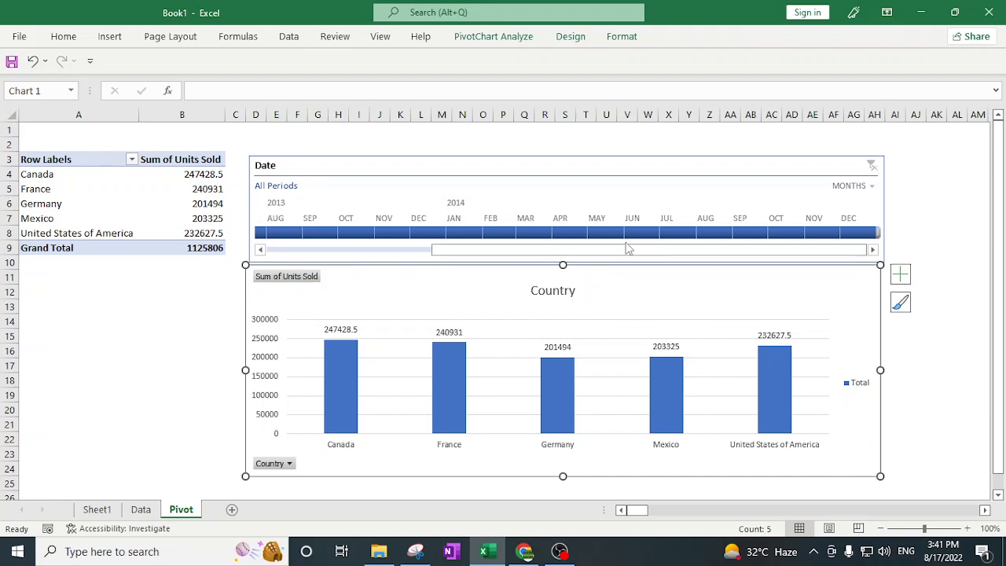
# - Filter the timeline to single months January and March 2014, and extend a January 2014 selection through March 2014
pyautogui.moveTo(629, 247); pyautogui.dragTo(311, 246)
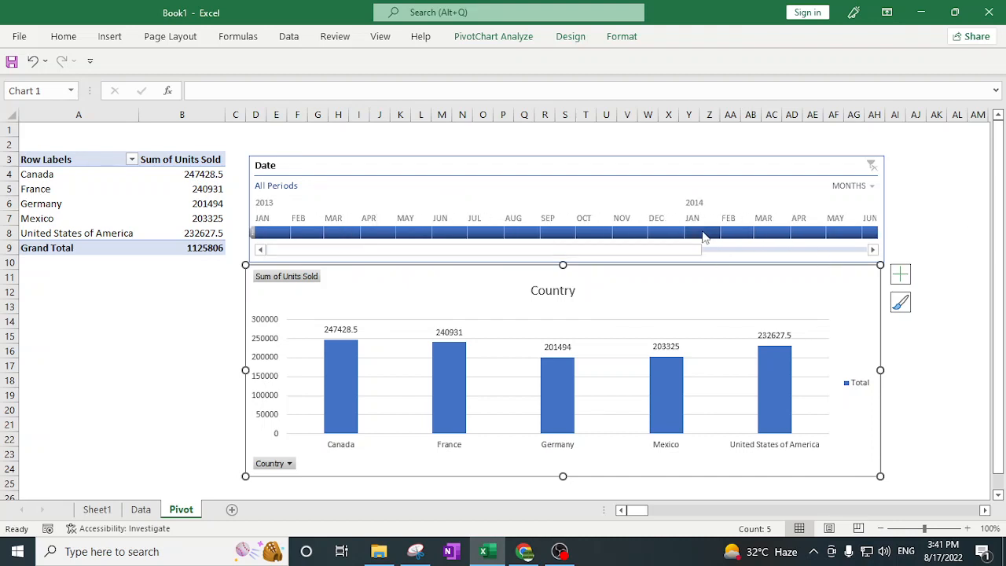
pyautogui.moveTo(676, 248); pyautogui.dragTo(704, 253)
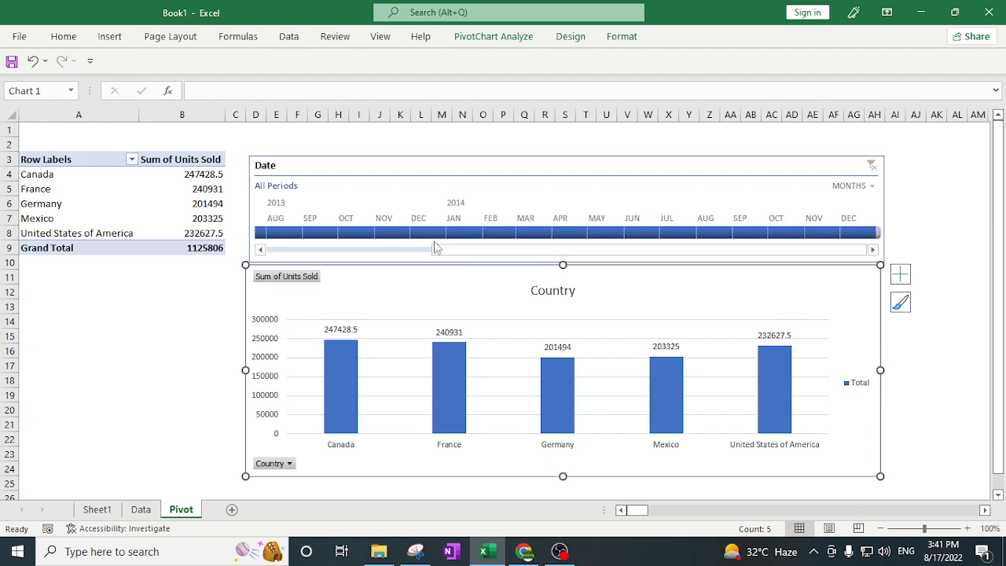
pyautogui.click(464, 235)
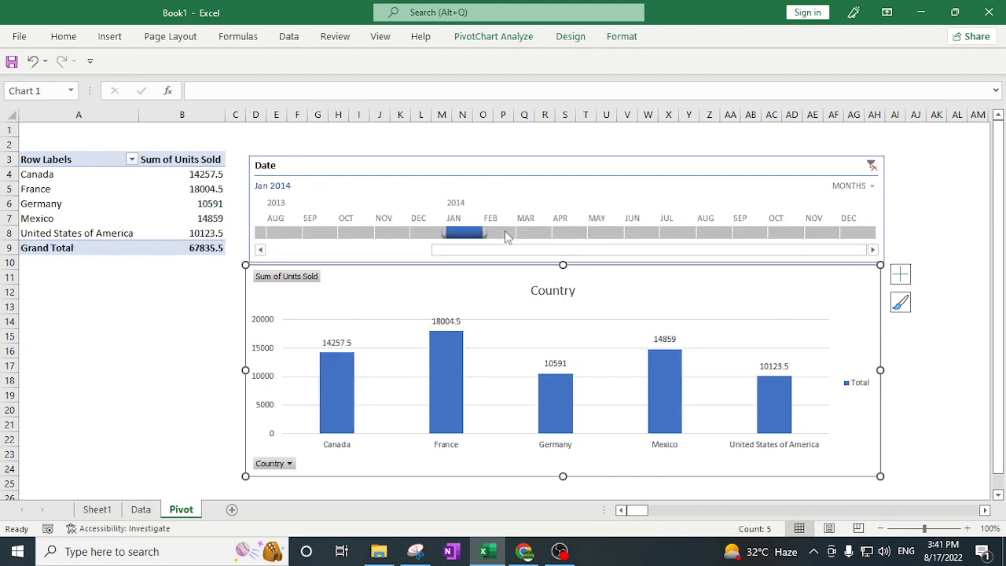
pyautogui.click(535, 233)
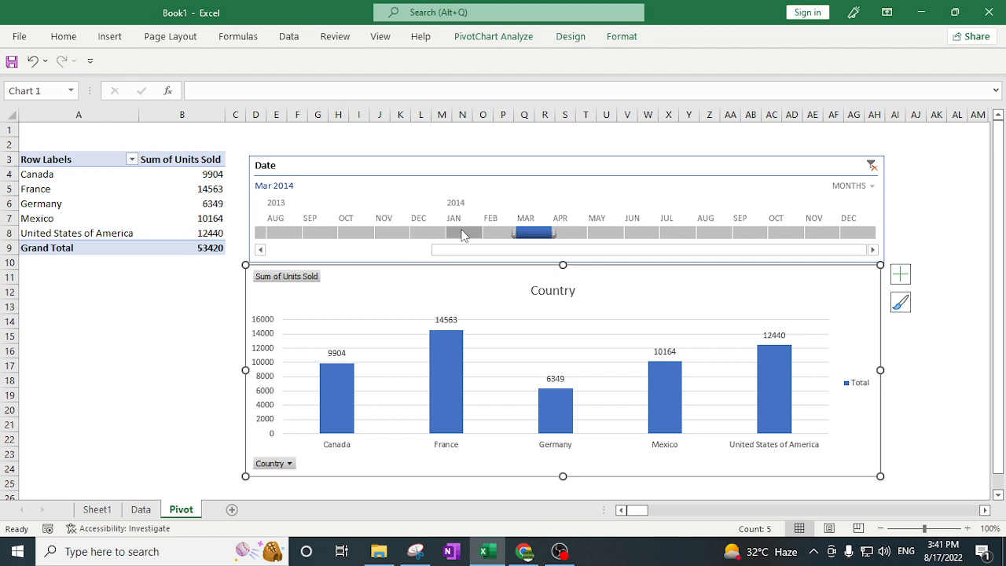
pyautogui.click(464, 234)
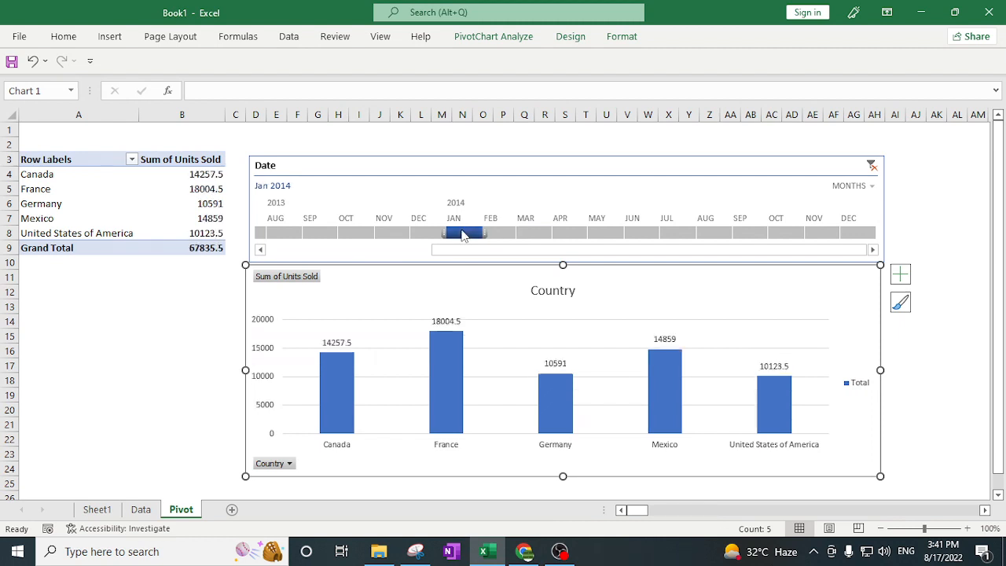
pyautogui.moveTo(481, 235); pyautogui.dragTo(541, 241)
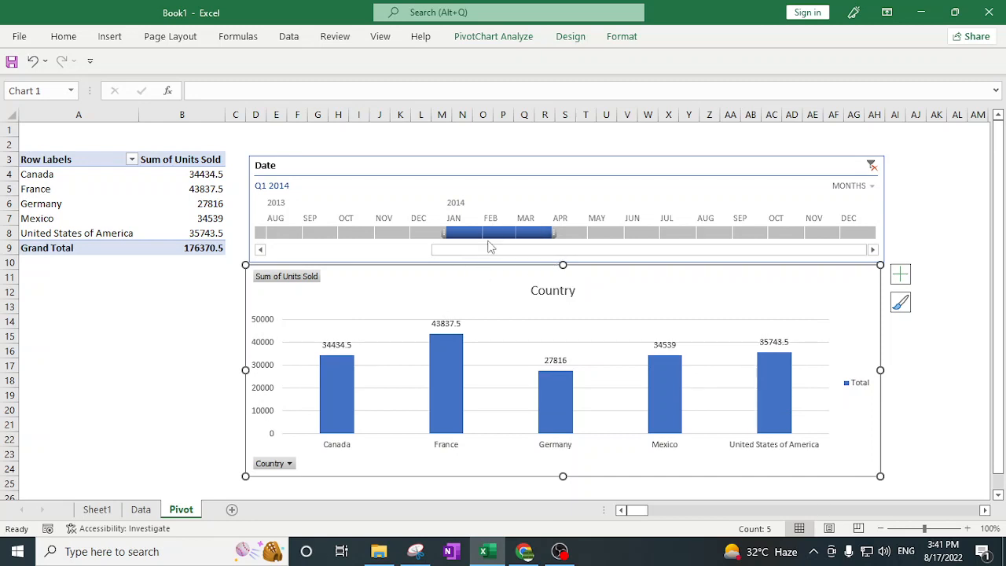
# - Select January 2014 on the timeline, extend the range through December, and shorten its end to November, October and July 2014 in turn
pyautogui.click(565, 234)
pyautogui.click(462, 232)
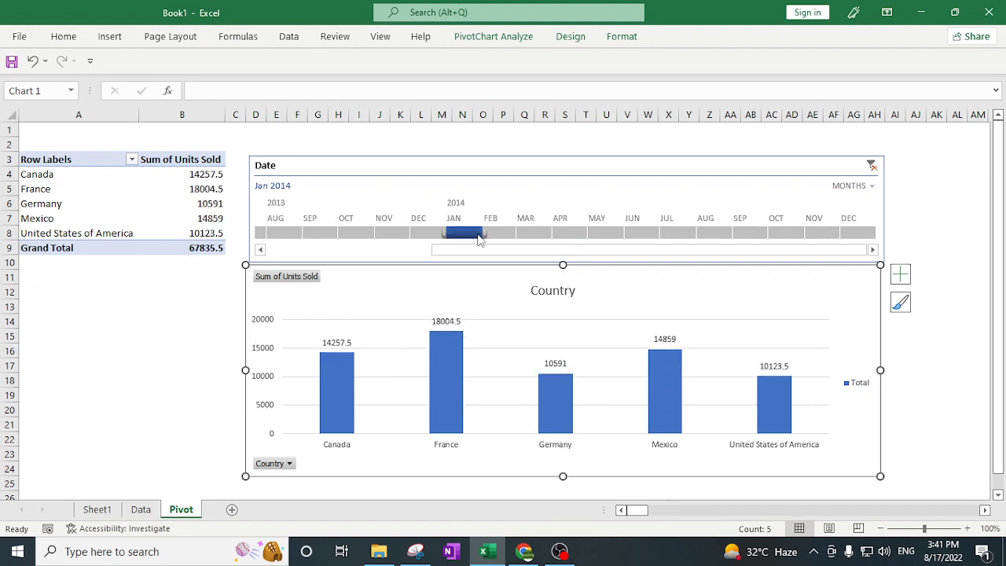
pyautogui.moveTo(633, 251); pyautogui.dragTo(582, 252)
pyautogui.keyDown('shift'); pyautogui.click(848, 233); pyautogui.keyUp('shift')
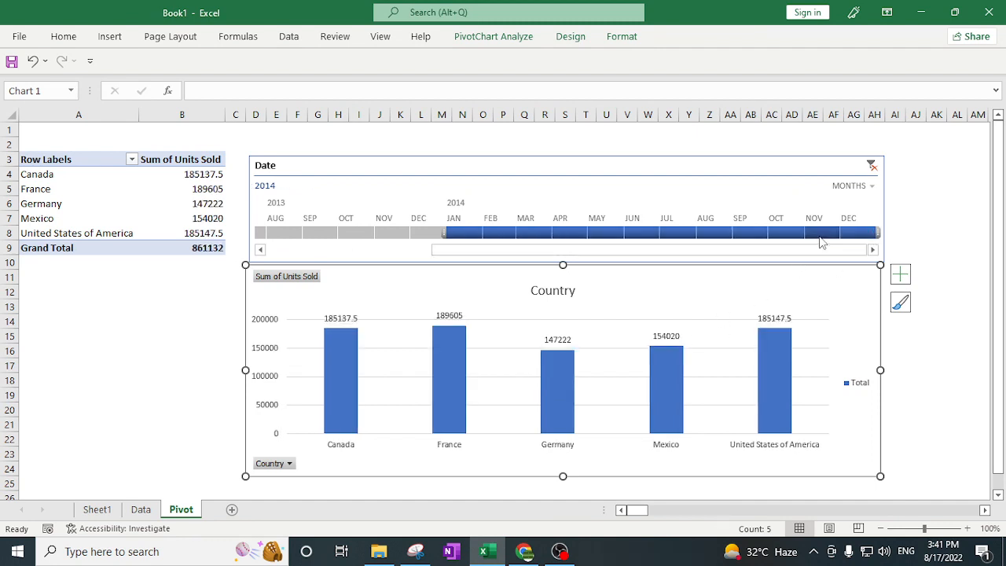
pyautogui.keyDown('shift'); pyautogui.click(821, 234); pyautogui.keyUp('shift')
pyautogui.keyDown('shift'); pyautogui.click(785, 232); pyautogui.keyUp('shift')
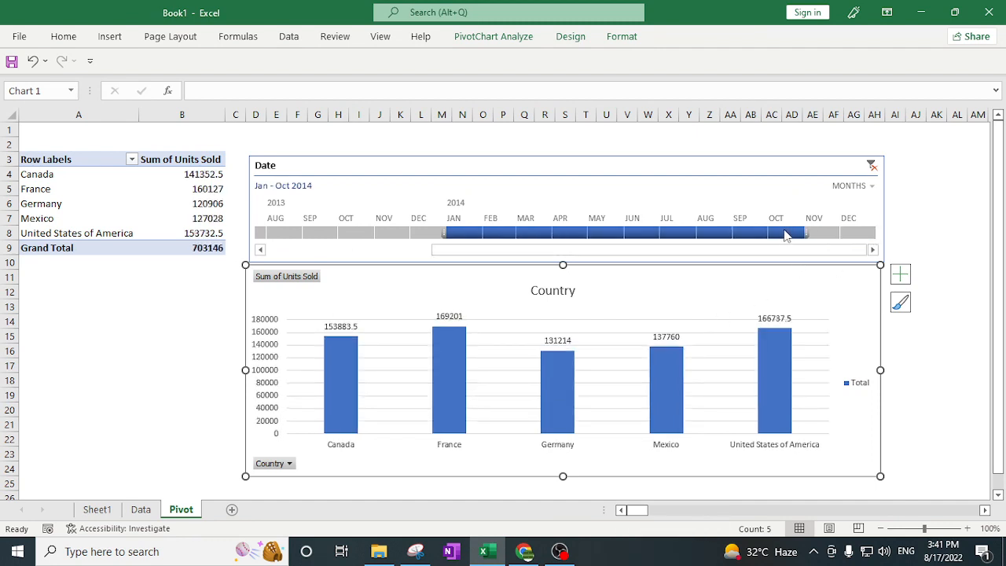
pyautogui.keyDown('shift'); pyautogui.click(668, 234); pyautogui.keyUp('shift')
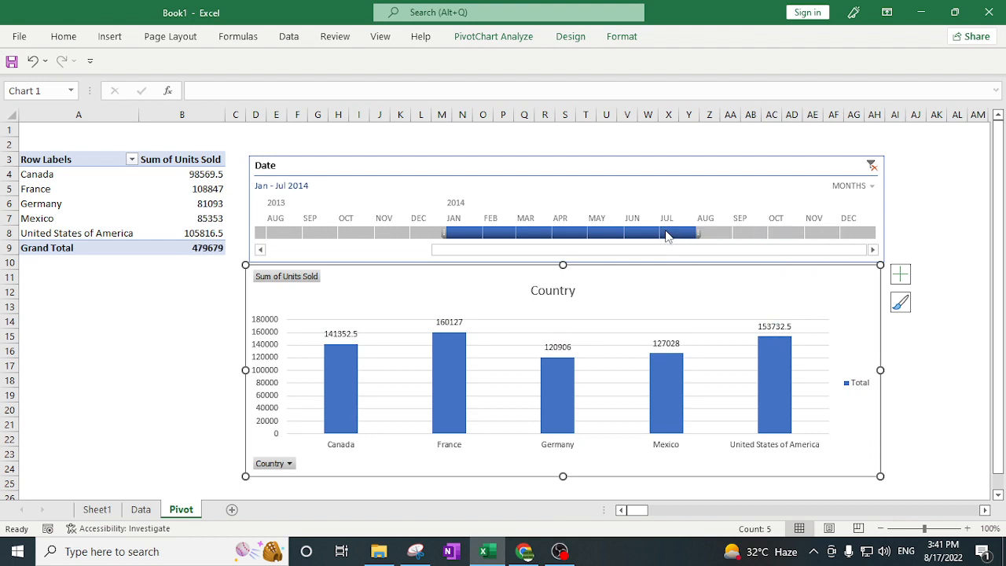
# - Filter the timeline to September 2013 through June 2014, and look over the source records in the Data sheet before returning to Pivot
pyautogui.click(317, 234)
pyautogui.keyDown('shift'); pyautogui.click(622, 232); pyautogui.keyUp('shift')
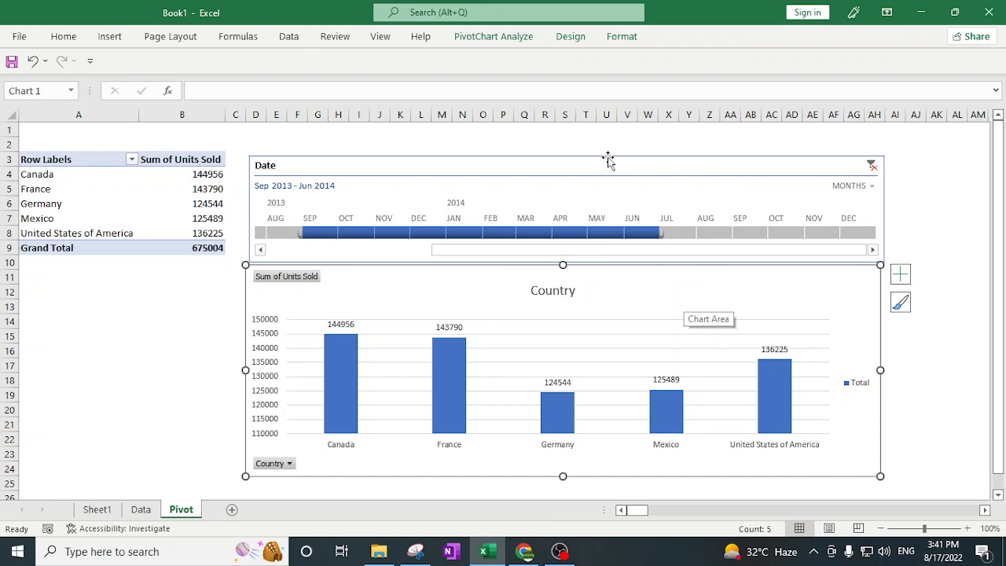
pyautogui.click(146, 512)
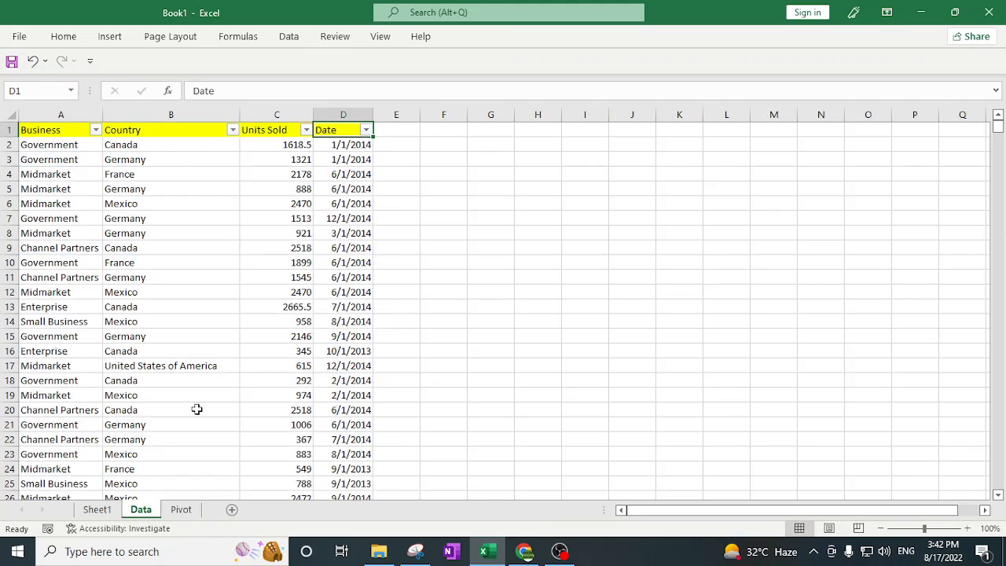
pyautogui.click(181, 510)
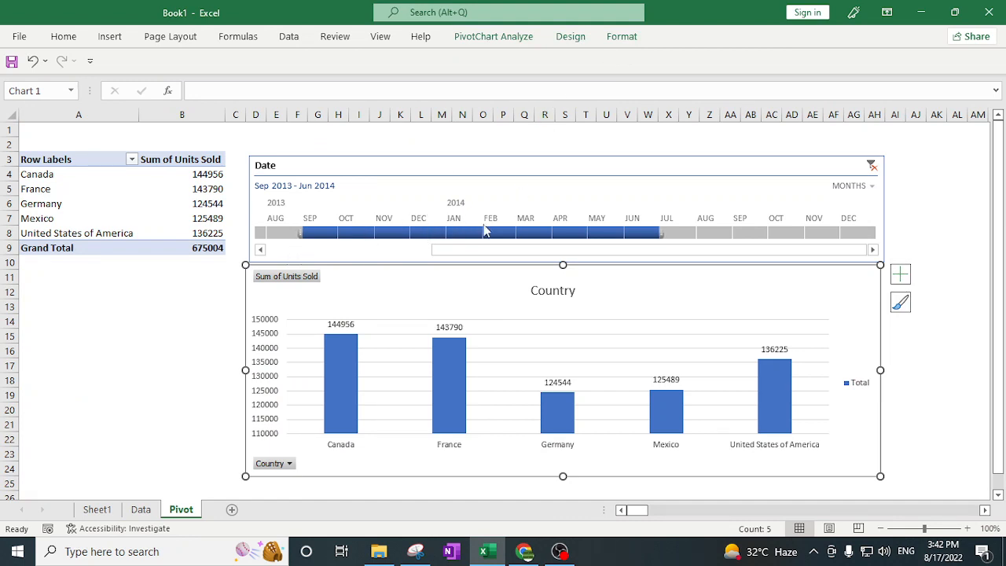
# - Try the dark yellow and dark blue styles on the Date timeline, and settle on the dark orange style
pyautogui.scroll(3, 500, 247)
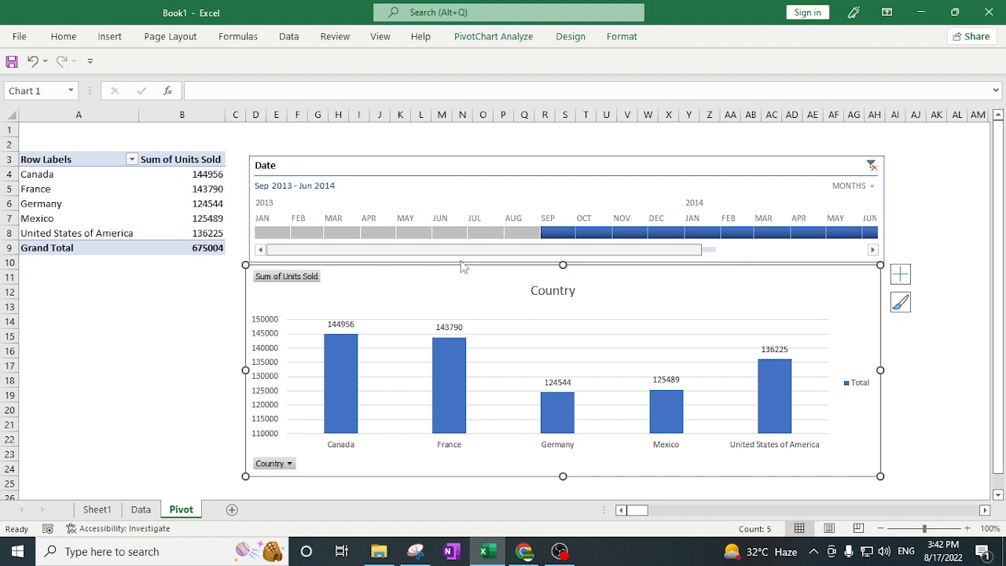
pyautogui.click(568, 195)
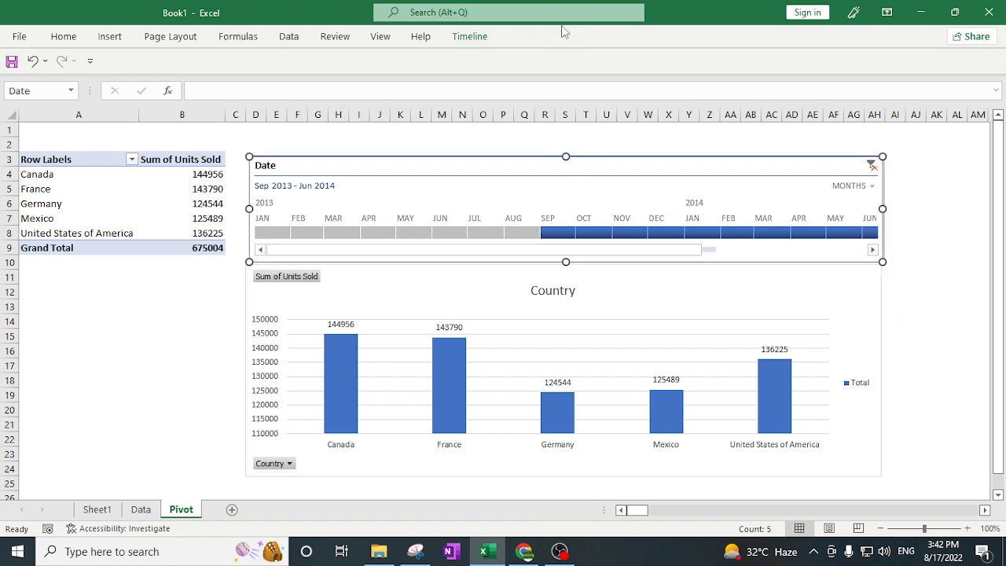
pyautogui.click(474, 37)
pyautogui.click(474, 38)
pyautogui.click(475, 39)
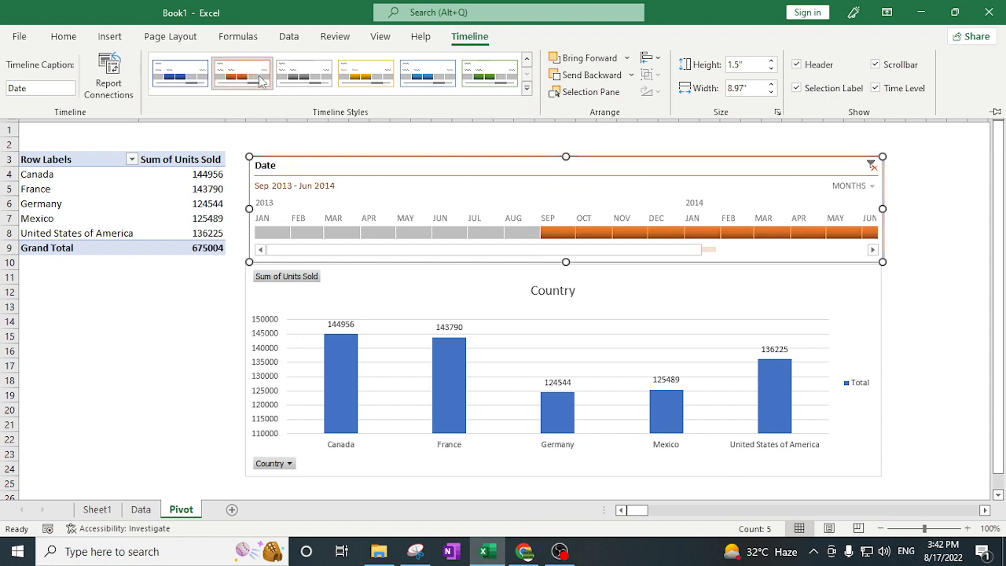
pyautogui.click(365, 74)
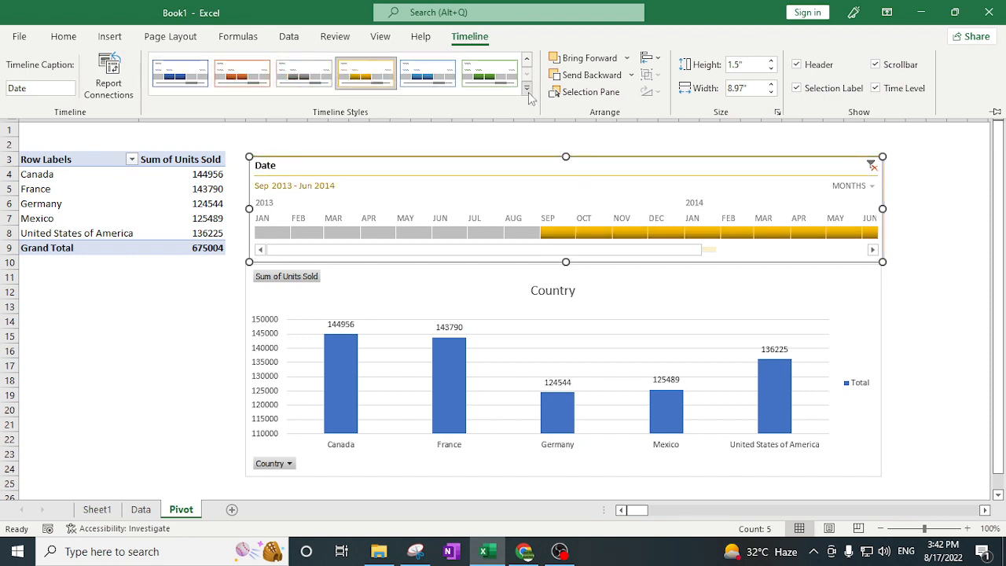
pyautogui.click(526, 88)
pyautogui.click(180, 151)
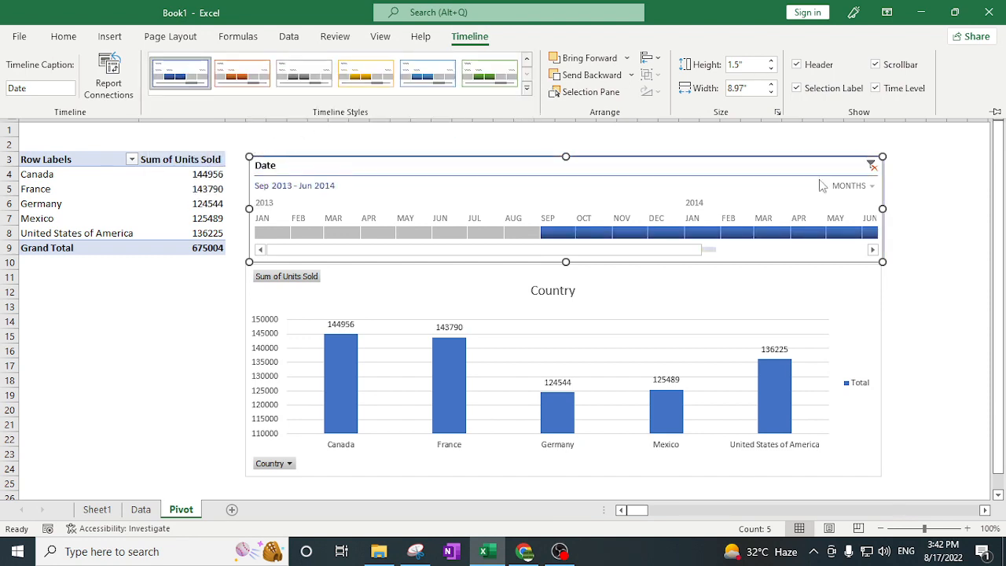
pyautogui.click(526, 88)
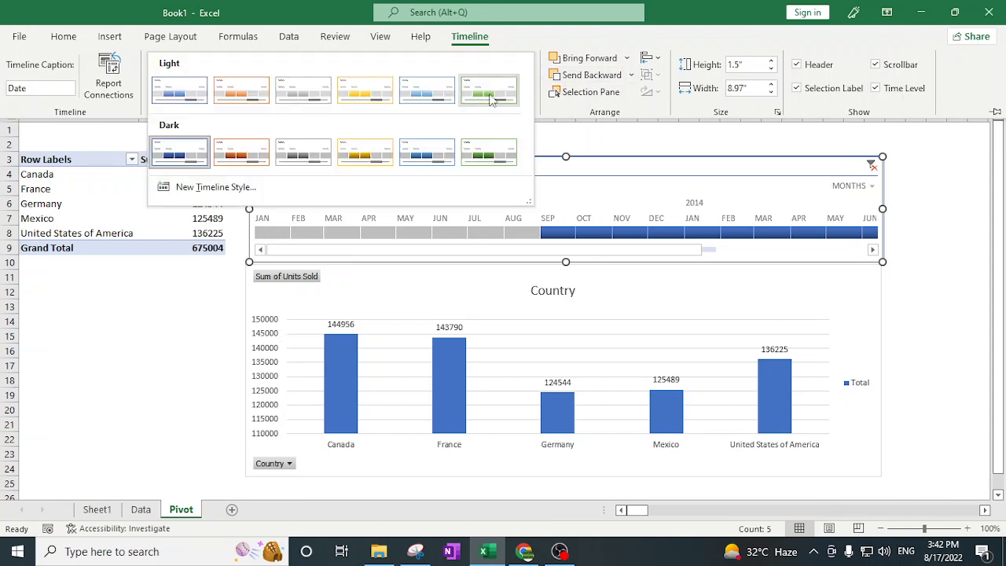
pyautogui.click(226, 155)
pyautogui.click(63, 357)
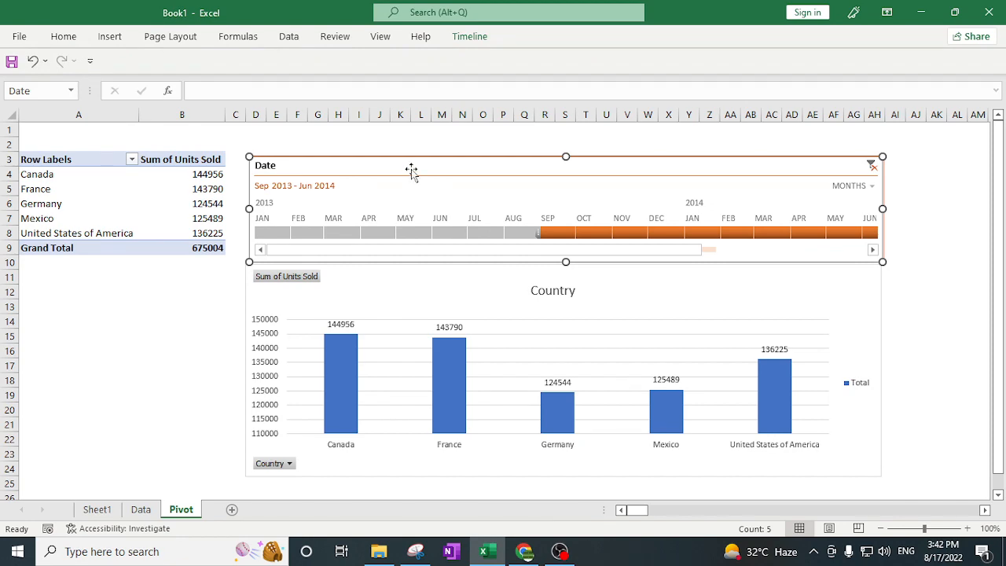
# - Add a new blank worksheet to the workbook and return to the Pivot sheet
pyautogui.keyDown('ctrl'); pyautogui.click(413, 272); pyautogui.keyUp('ctrl')
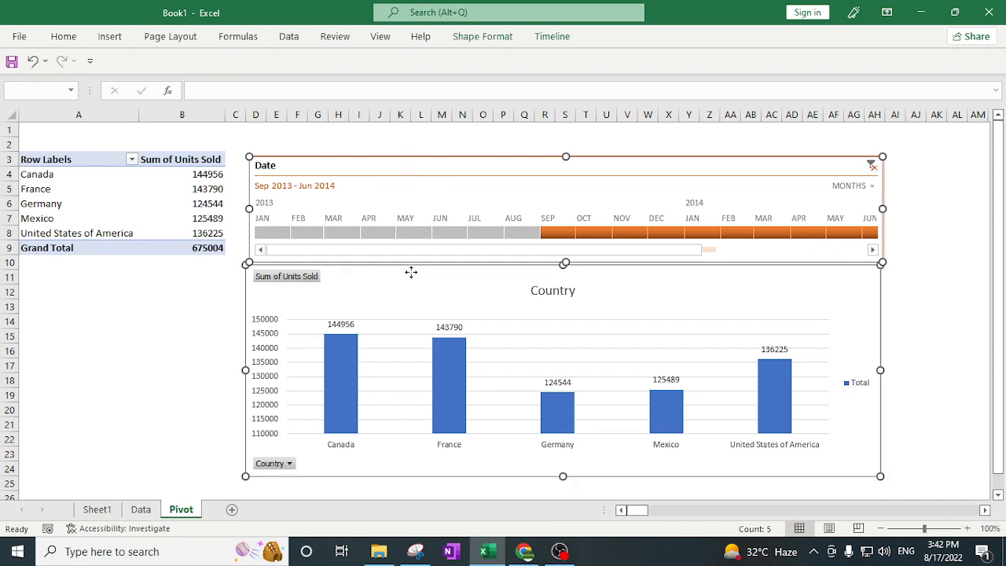
pyautogui.click(234, 510)
pyautogui.click(181, 509)
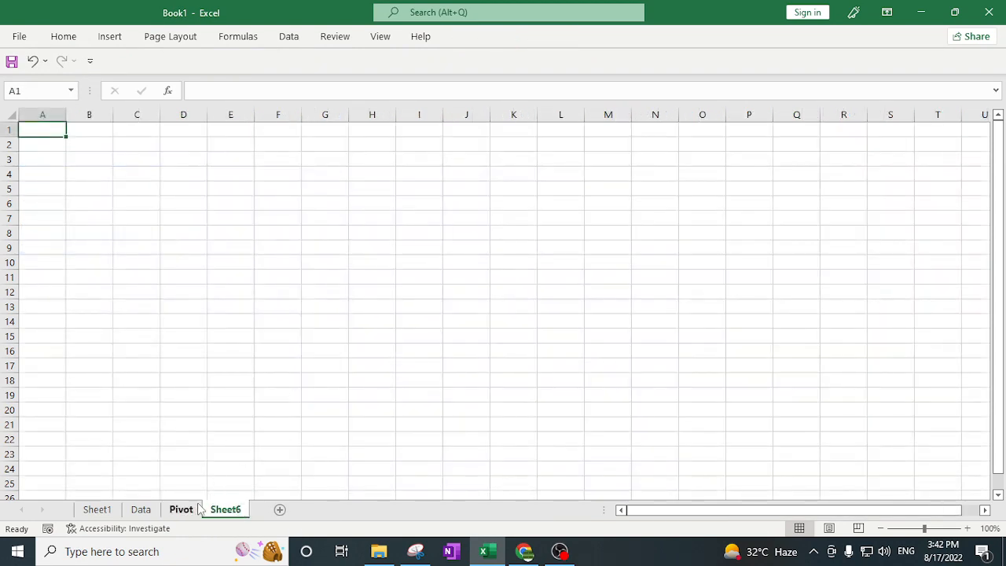
# - Select the Date timeline and the PivotChart together and cut them from the Pivot sheet
pyautogui.keyDown('ctrl'); pyautogui.click(399, 303); pyautogui.keyUp('ctrl')
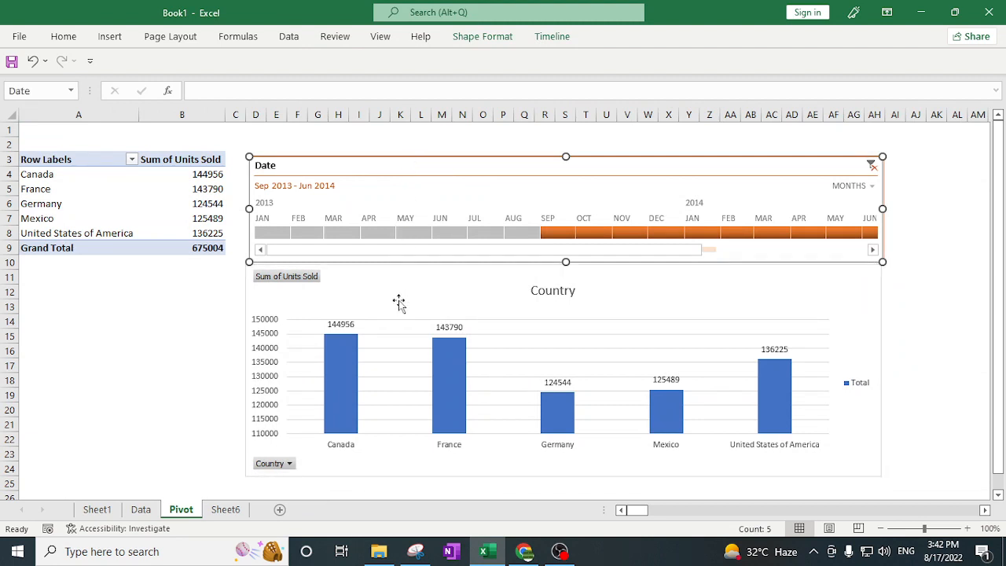
pyautogui.keyDown('ctrl'); pyautogui.click(416, 289); pyautogui.keyUp('ctrl')
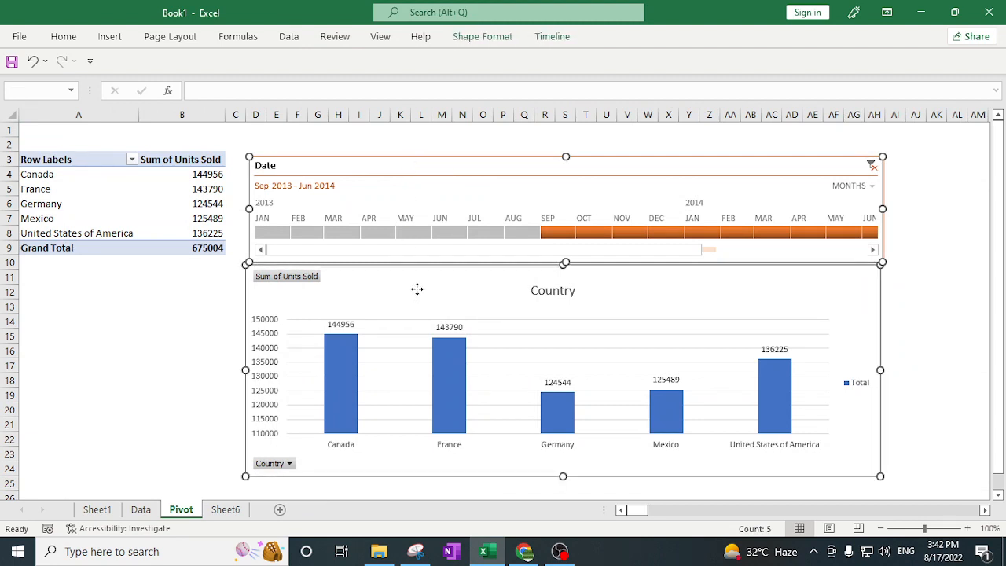
pyautogui.hotkey('ctrl', 'x')
pyautogui.click(404, 168)
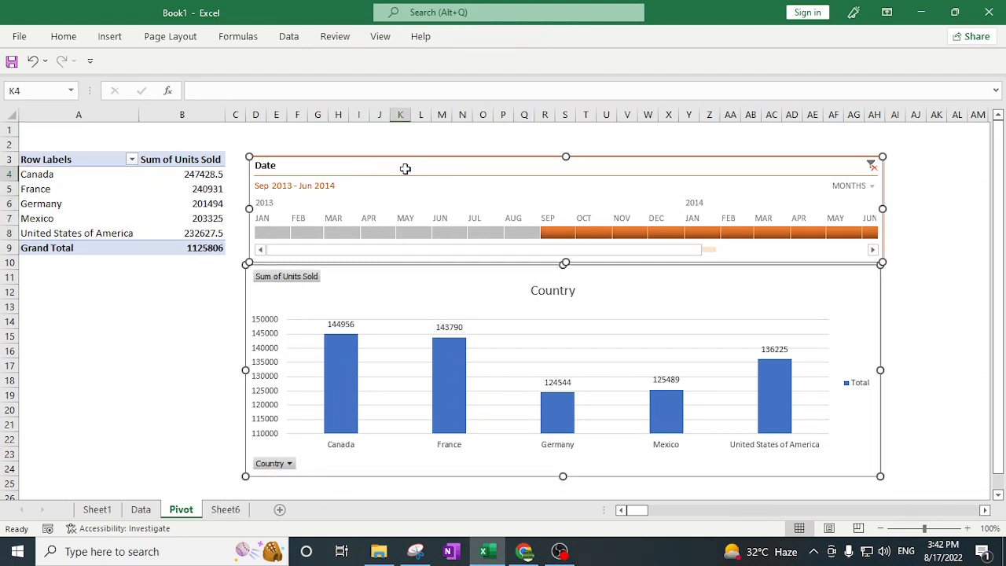
pyautogui.click(511, 126)
pyautogui.moveTo(479, 168); pyautogui.dragTo(480, 154)
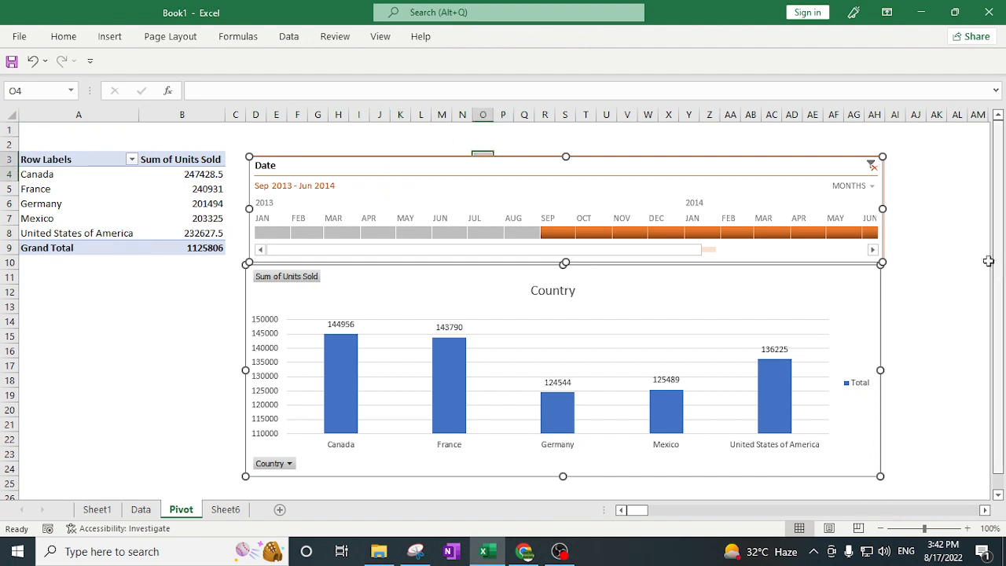
pyautogui.click(937, 203)
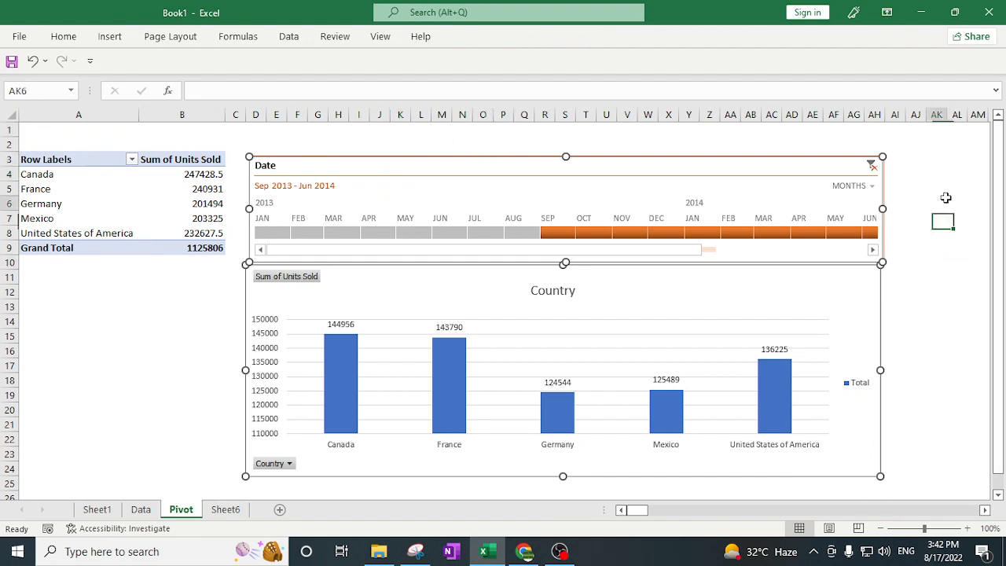
pyautogui.click(495, 184)
pyautogui.click(417, 209)
pyautogui.click(132, 348)
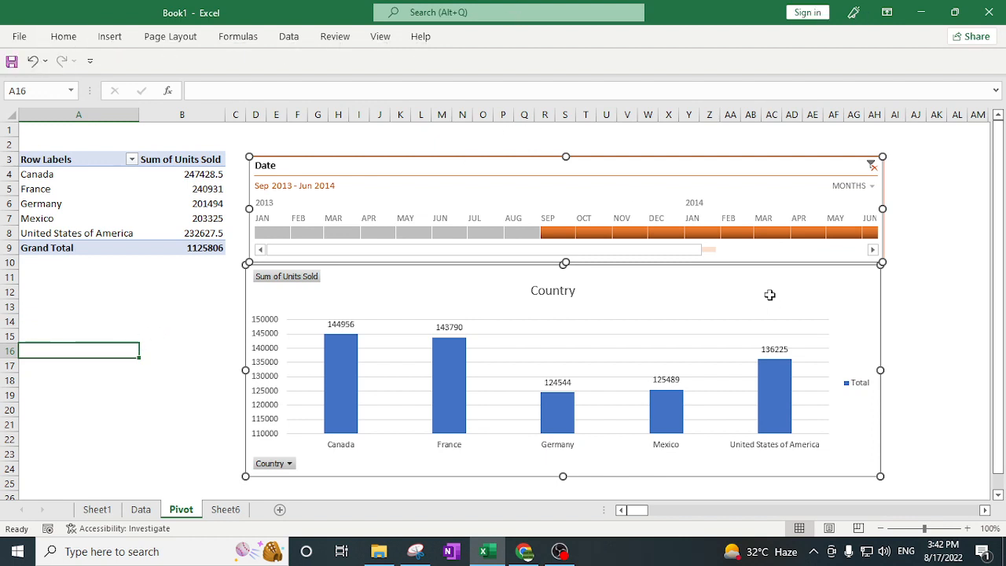
pyautogui.click(170, 324)
pyautogui.click(400, 163)
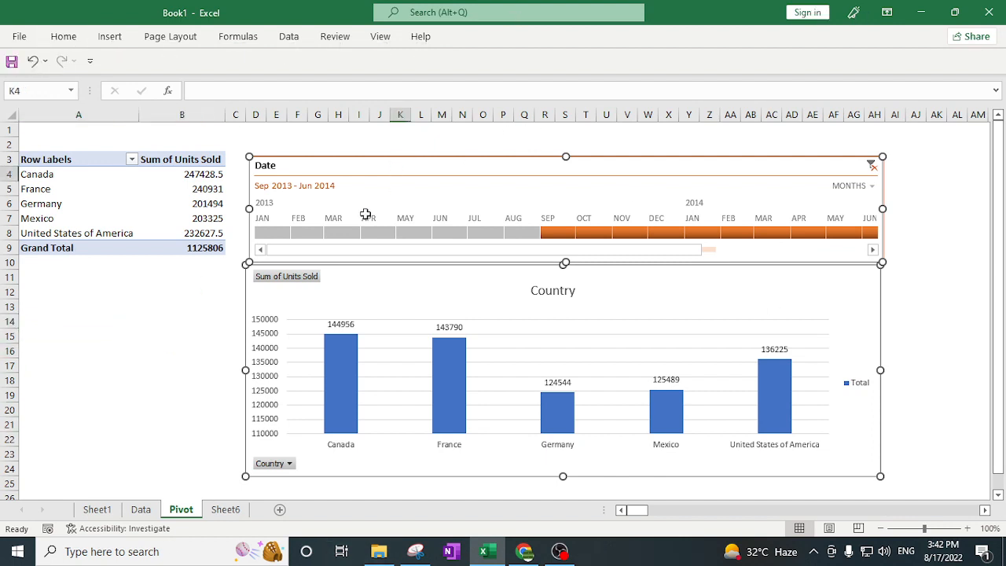
pyautogui.click(253, 396)
pyautogui.doubleClick(357, 395)
pyautogui.press('Escape')
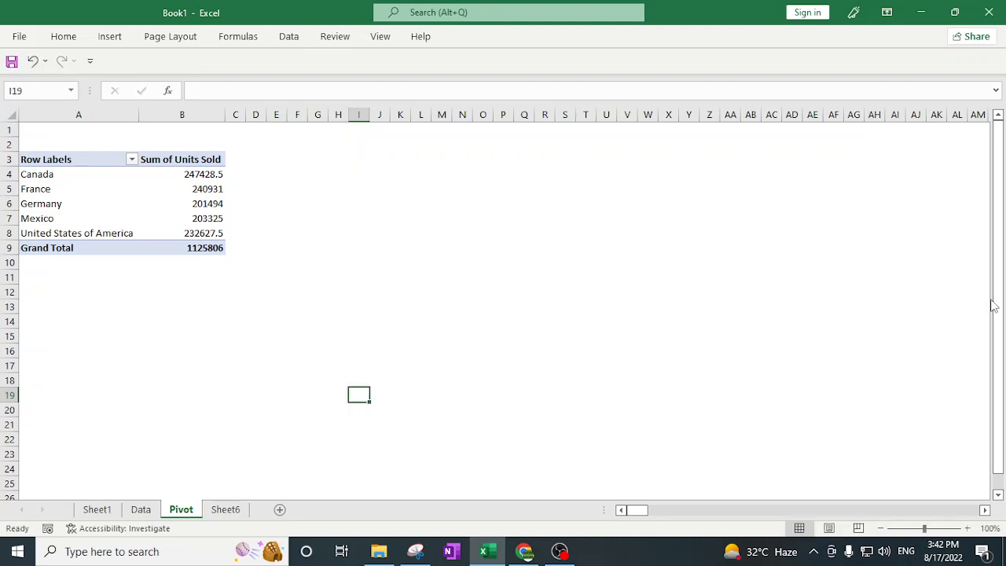
# - Paste the timeline and PivotChart into Sheet6 and move them up so the timeline starts near row 1
pyautogui.click(225, 509)
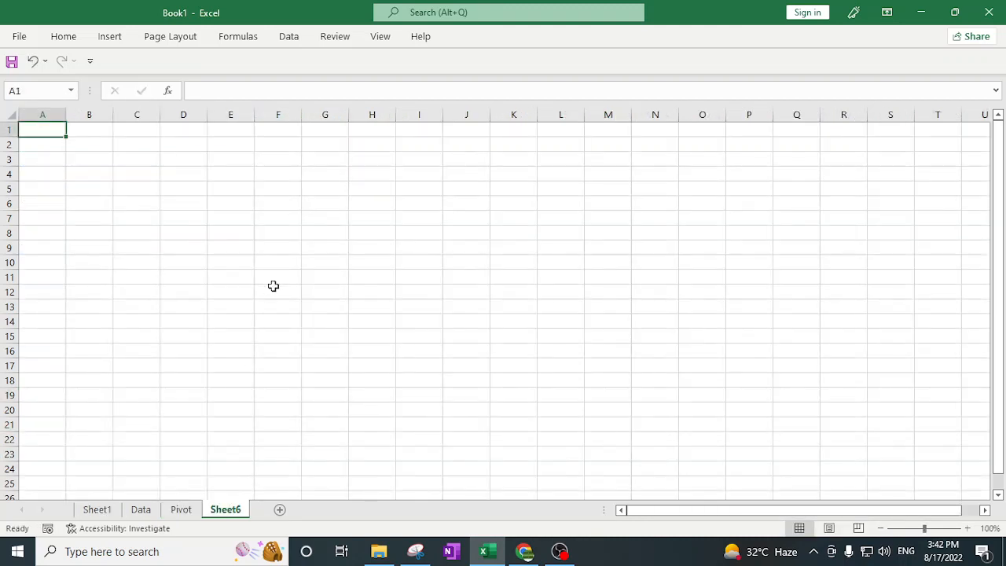
pyautogui.click(279, 274)
pyautogui.hotkey('ctrl', 'v')
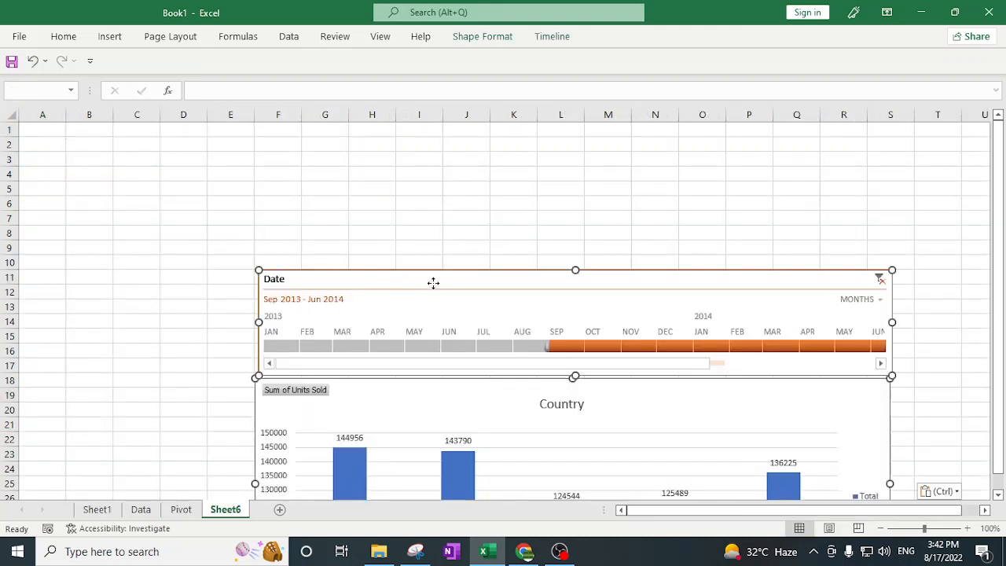
pyautogui.moveTo(433, 282); pyautogui.dragTo(418, 135)
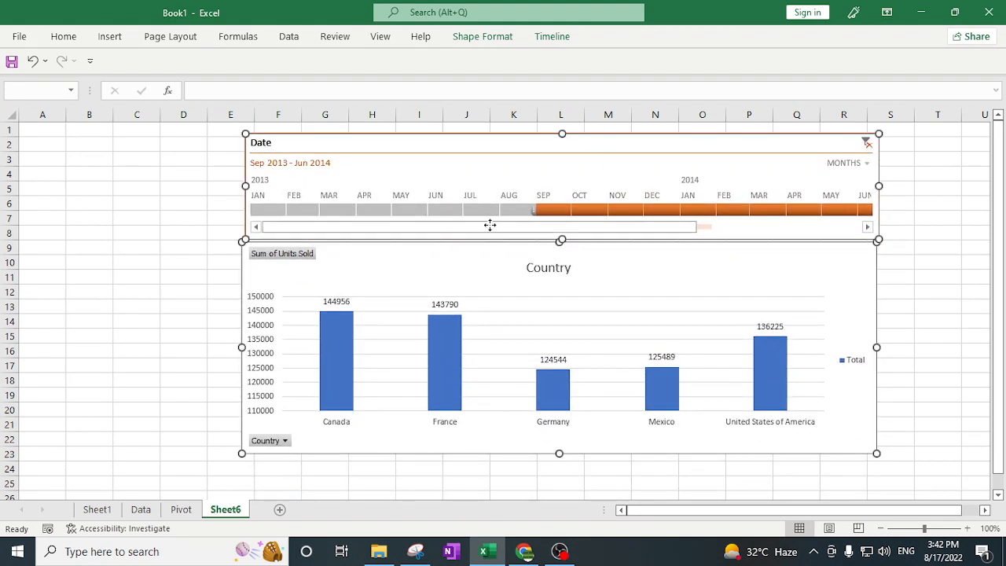
# - Filter the Sheet6 timeline to the single months July, May, October and December 2013 in turn
pyautogui.click(469, 208)
pyautogui.click(401, 209)
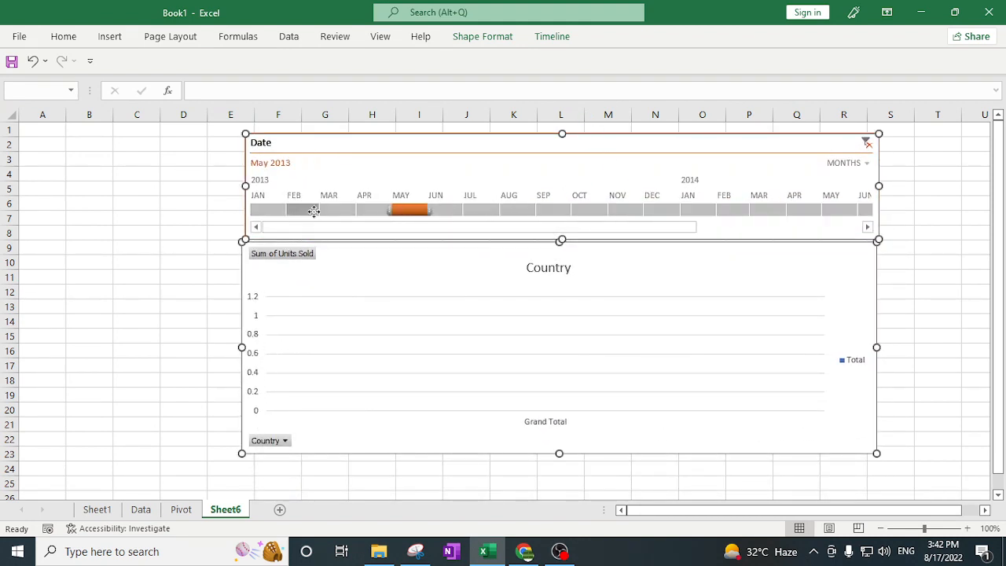
pyautogui.click(581, 210)
pyautogui.click(659, 210)
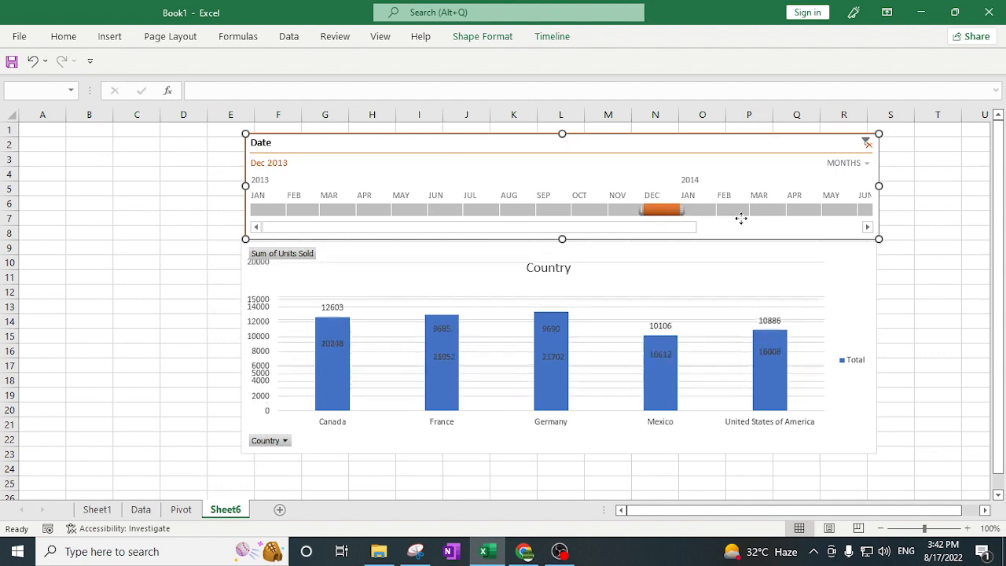
# - Check the PivotTable on the Pivot sheet, and move the timeline and chart on Sheet6 down about one row
pyautogui.click(181, 510)
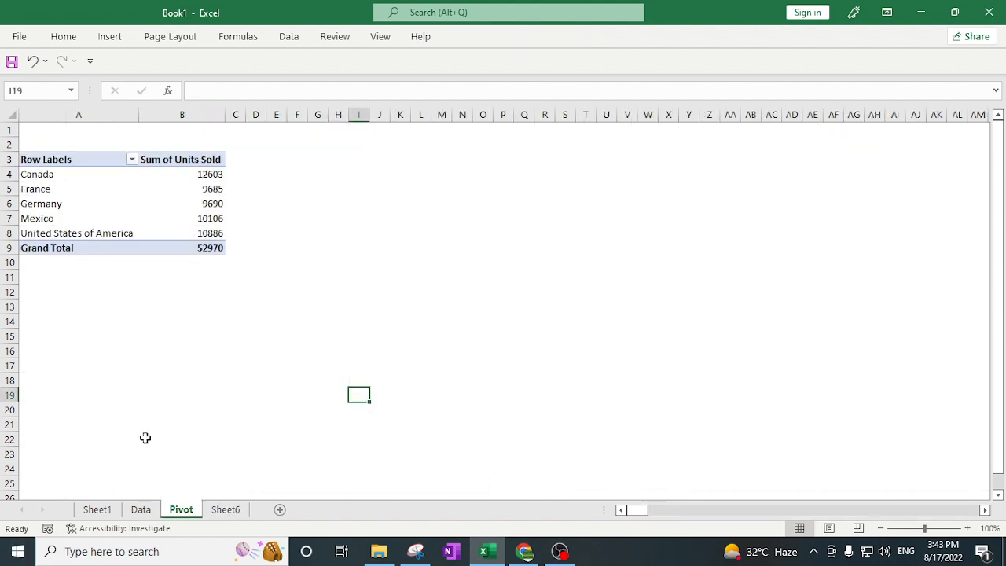
pyautogui.click(228, 510)
pyautogui.moveTo(504, 253); pyautogui.dragTo(503, 267)
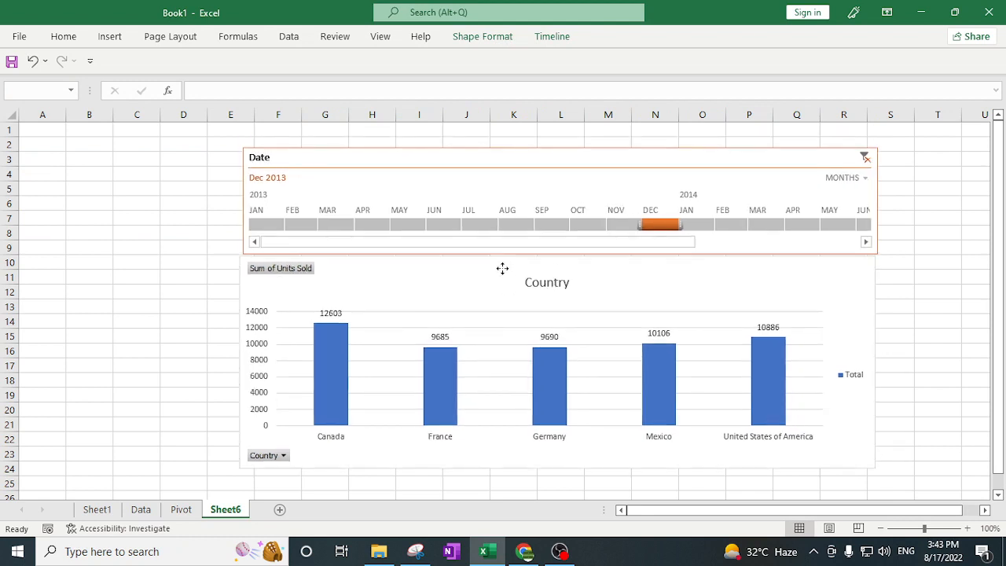
# - Filter the timeline to August 2013, September 2013, February 2014 and February through May 2014 in turn, and clear the filter
pyautogui.click(525, 225)
pyautogui.click(550, 225)
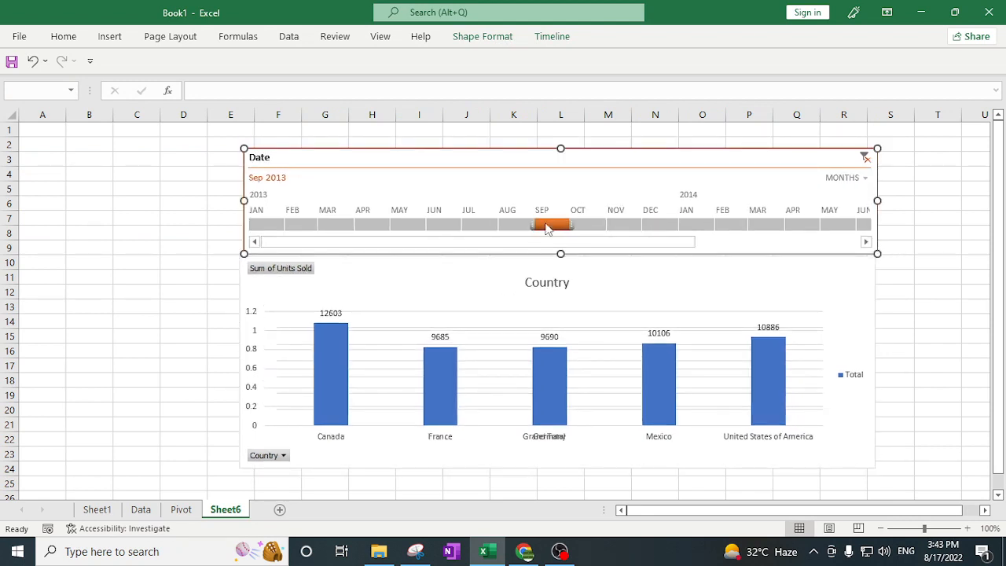
pyautogui.click(729, 225)
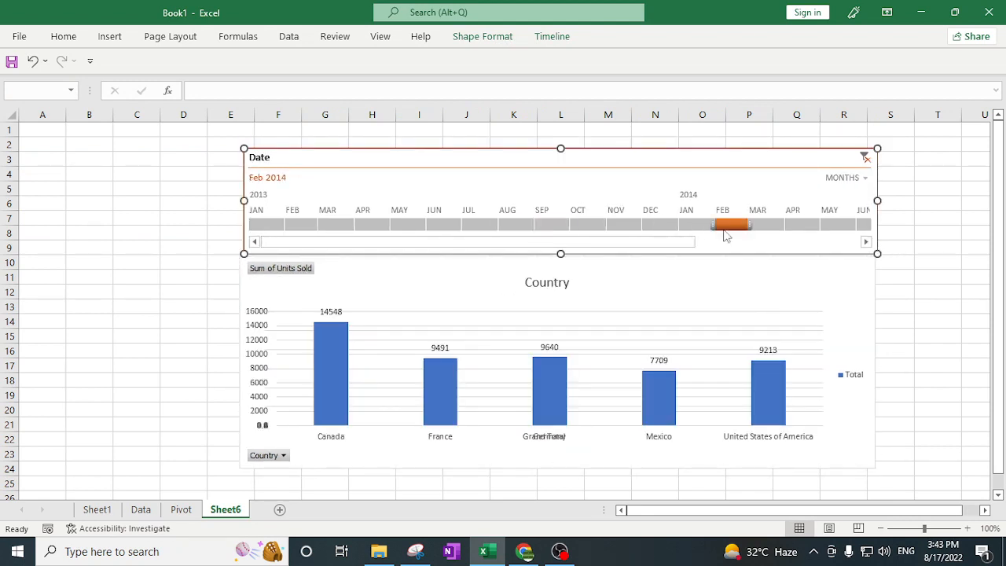
pyautogui.keyDown('shift'); pyautogui.click(836, 227); pyautogui.keyUp('shift')
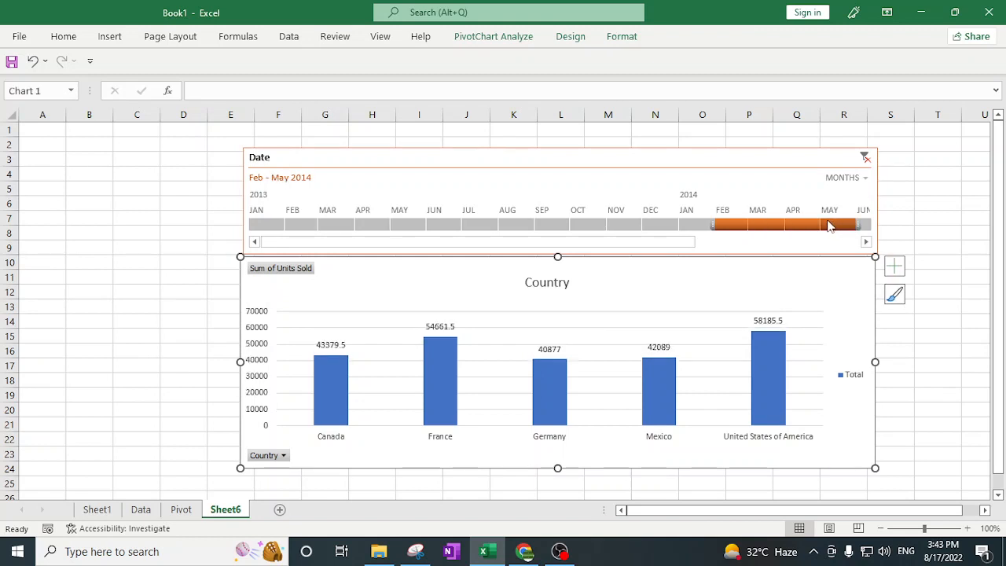
pyautogui.click(864, 158)
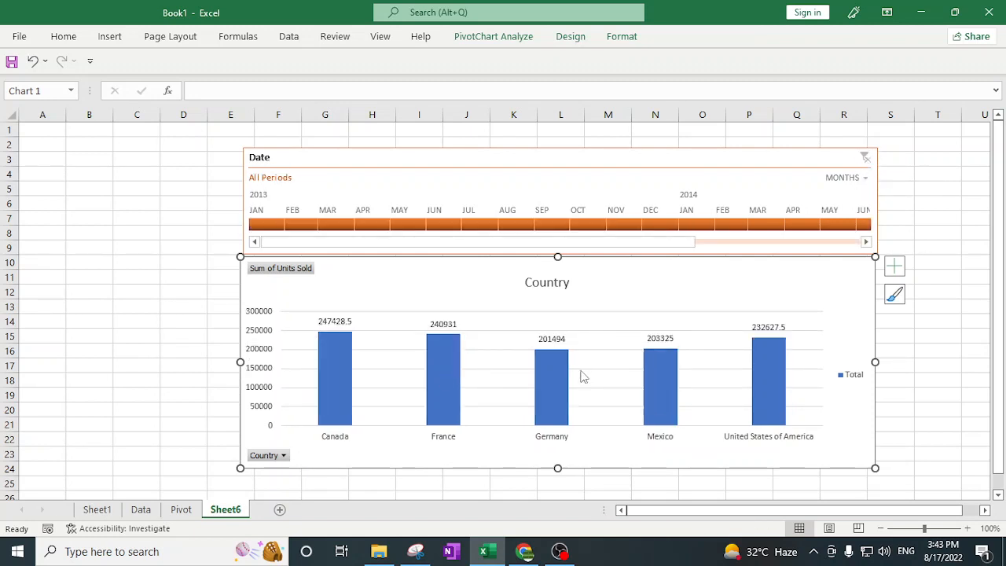